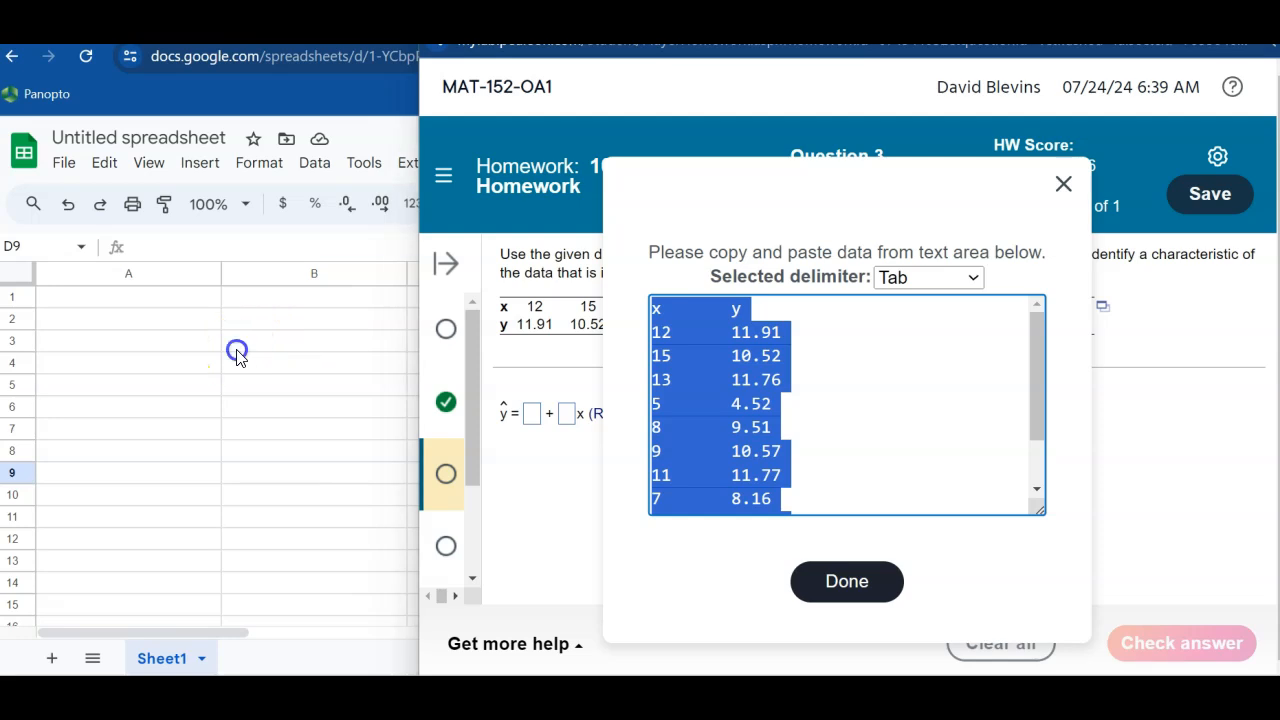
Paste the copied x and y data into the spreadsheet starting at cell A1 and close the homework's data window.
{"action": "left_click", "coordinate": [136, 303]}
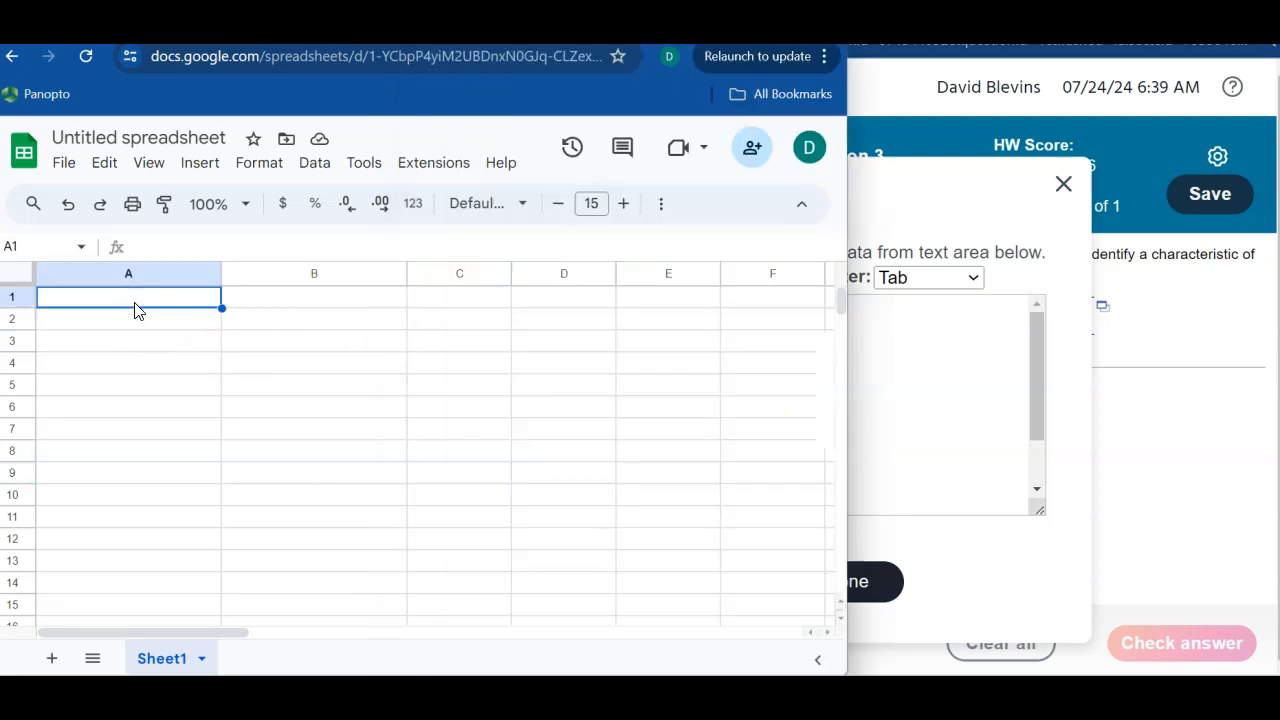
{"action": "key", "text": "ctrl+v"}
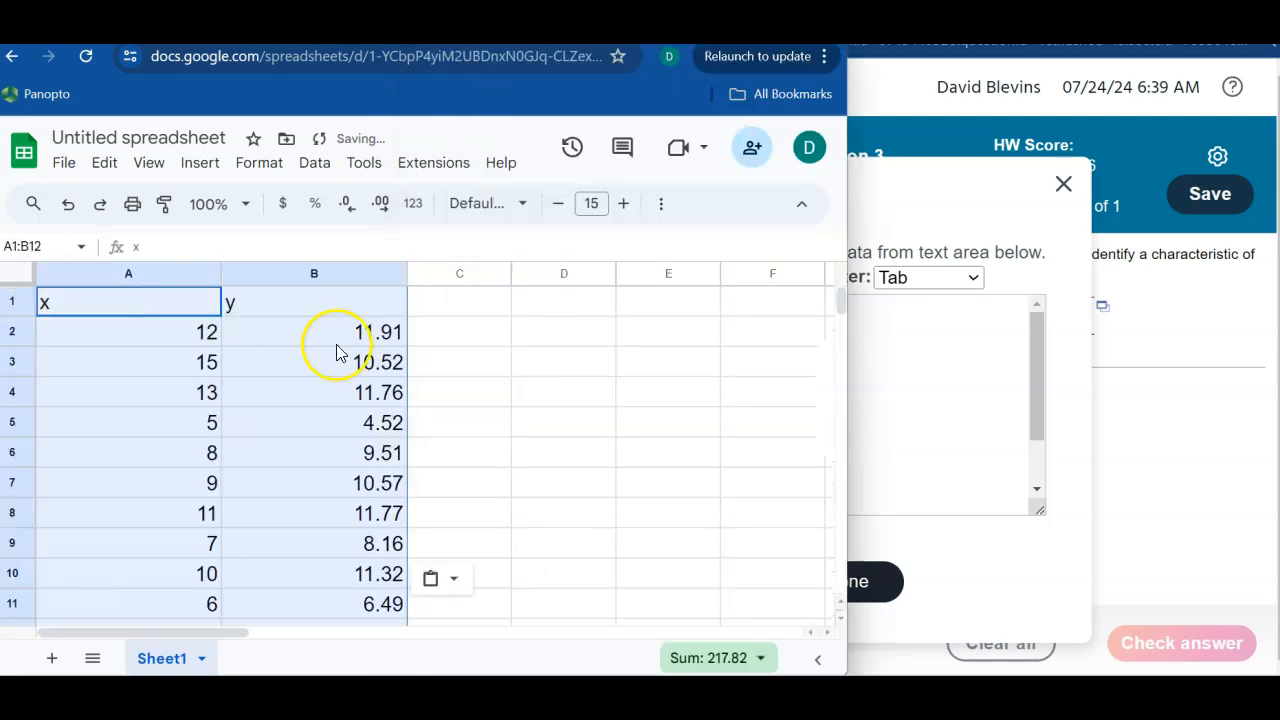
{"action": "left_click", "coordinate": [500, 392]}
{"action": "key", "text": "Up"}
{"action": "key", "text": "Up"}
{"action": "key", "text": "Up"}
{"action": "left_click", "coordinate": [1063, 183]}
Begin a LINEST formula in cell C1 with all of column B as the known y data.
{"action": "left_click", "coordinate": [433, 306]}
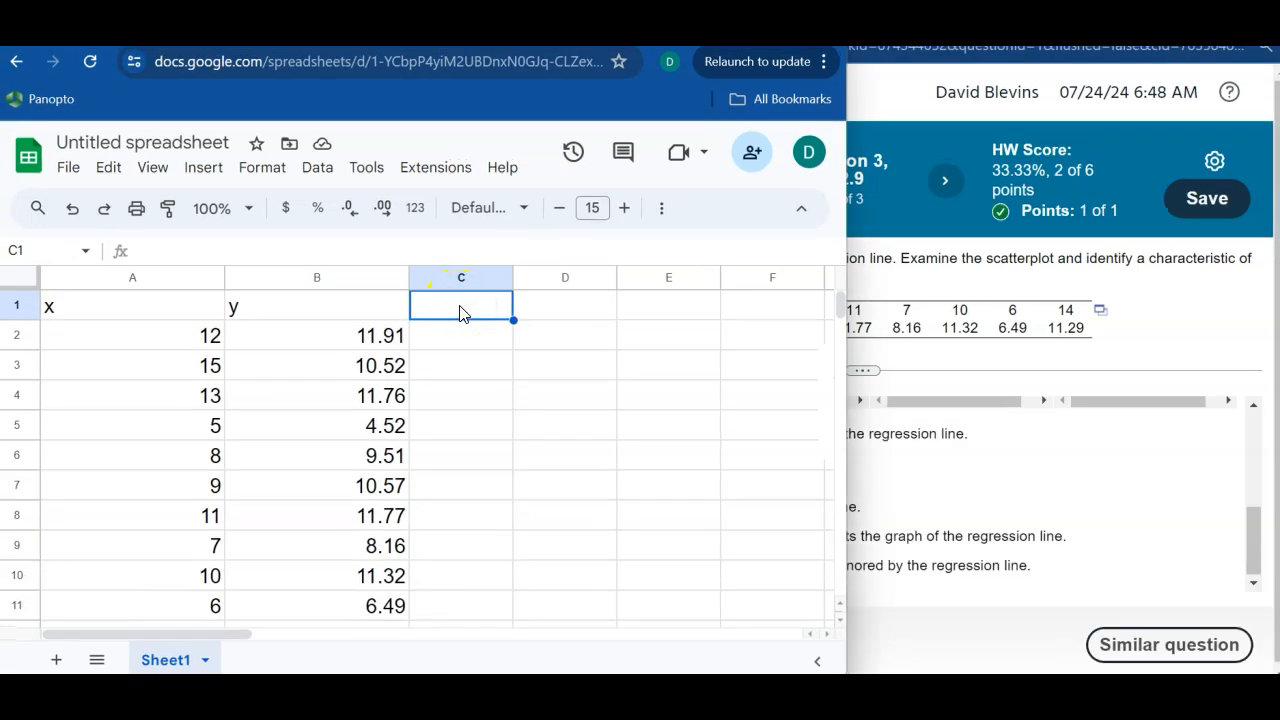
{"action": "type", "text": "=li"}
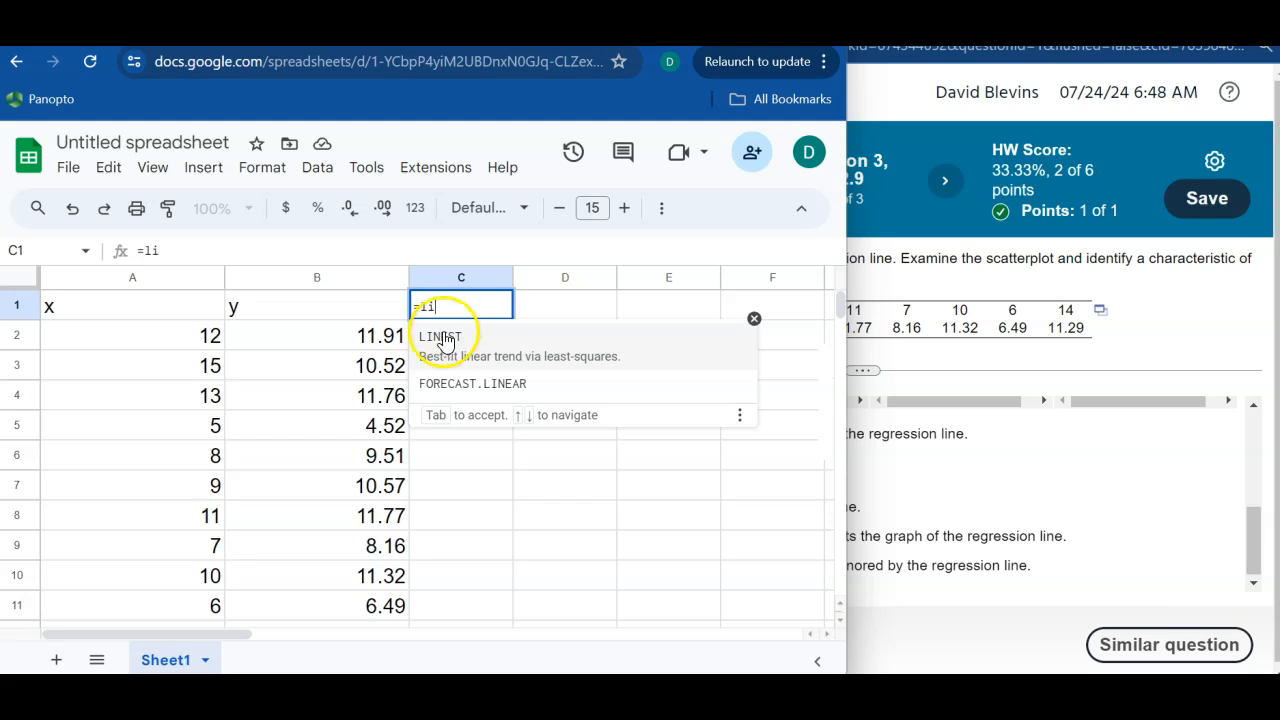
{"action": "left_click", "coordinate": [447, 362]}
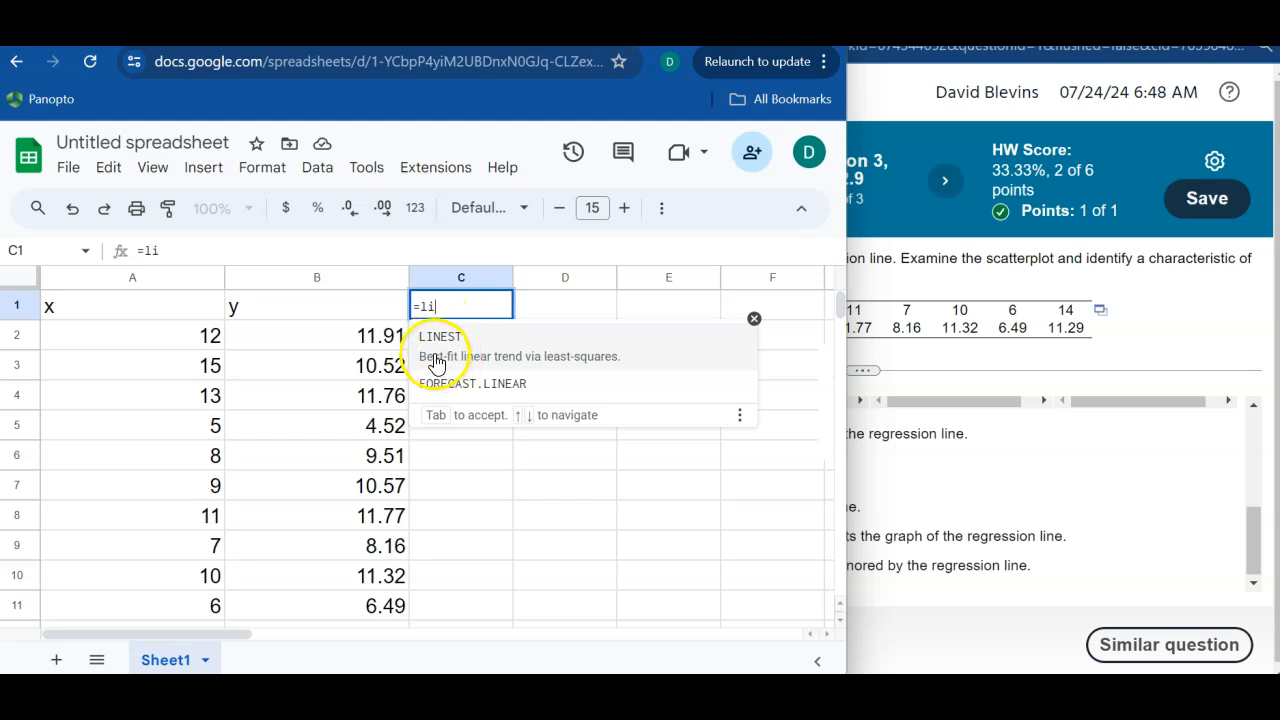
{"action": "left_click", "coordinate": [573, 362]}
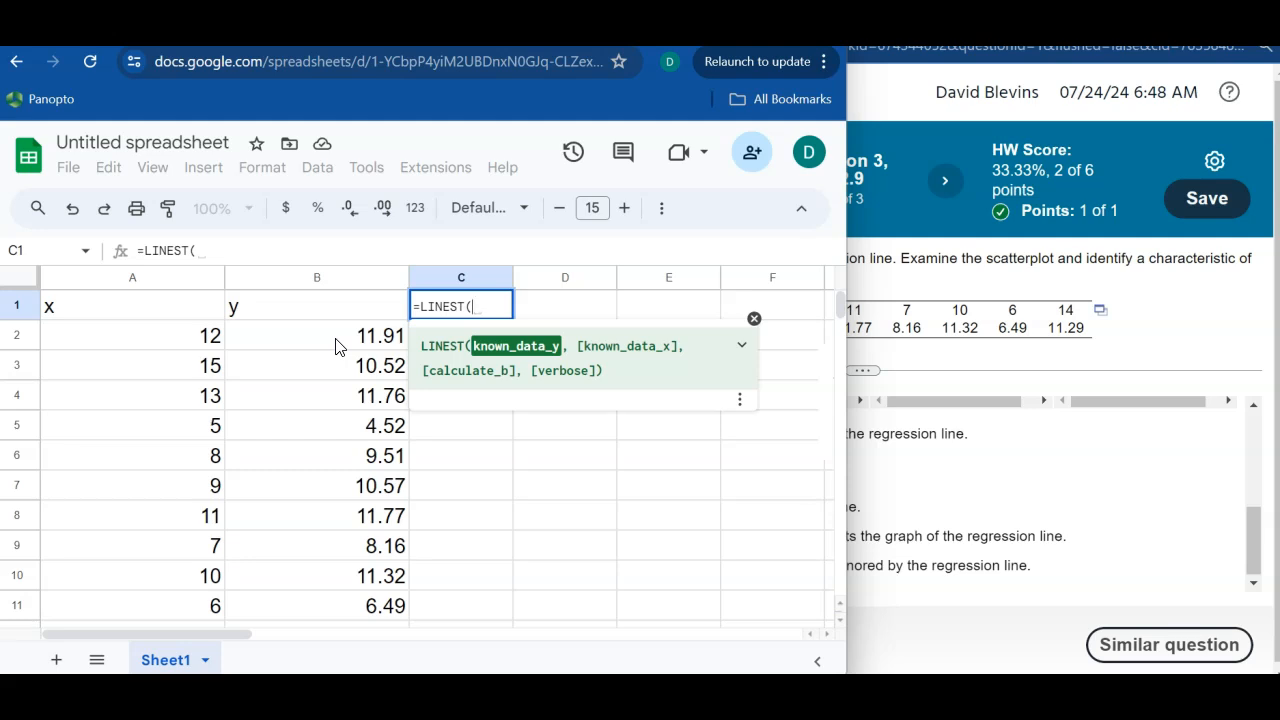
{"action": "left_click", "coordinate": [297, 284]}
{"action": "type", "text": ","}
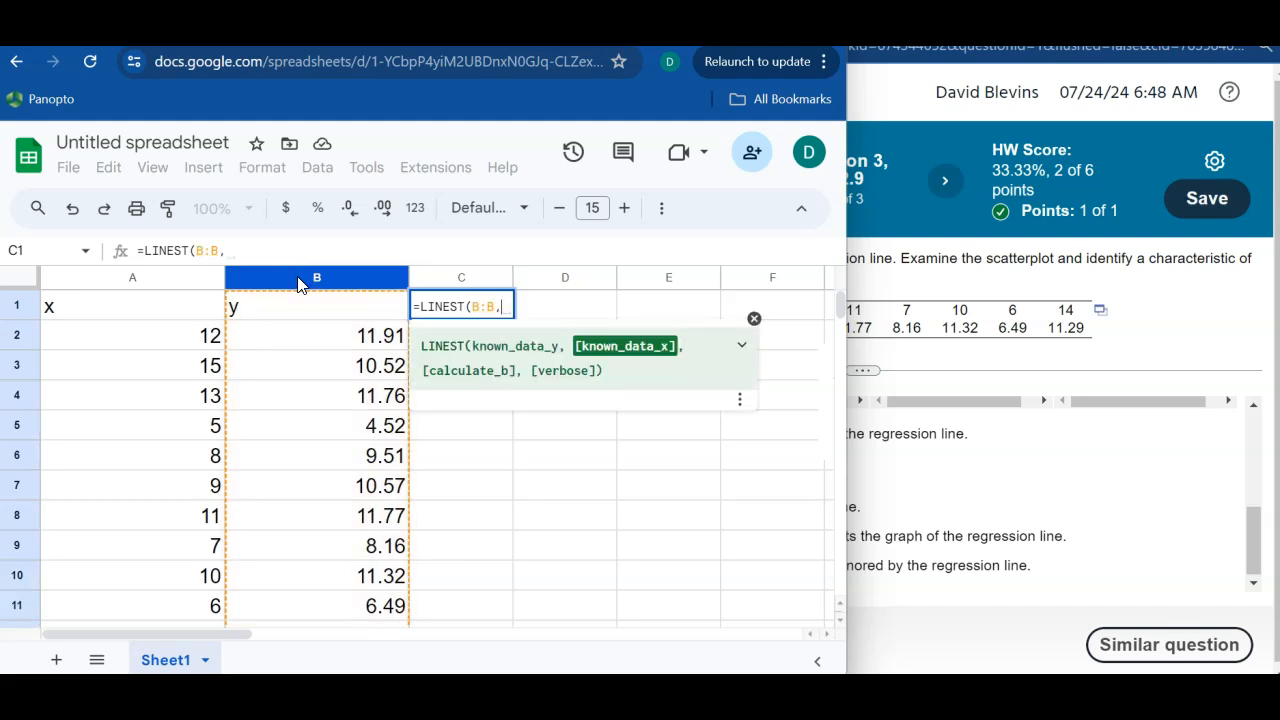
Complete the LINEST formula in C1 with column A as the known x data, calculate_b 1 and verbose 0.
{"action": "left_click", "coordinate": [134, 280]}
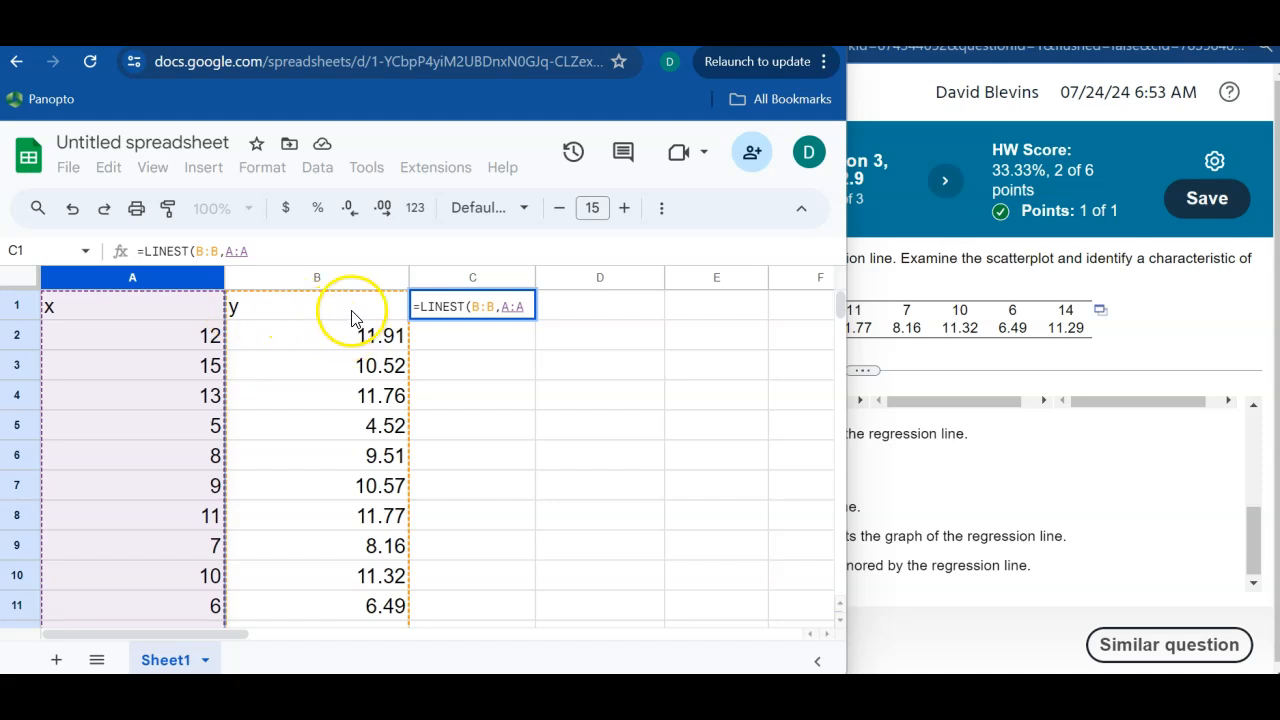
{"action": "left_click", "coordinate": [343, 258]}
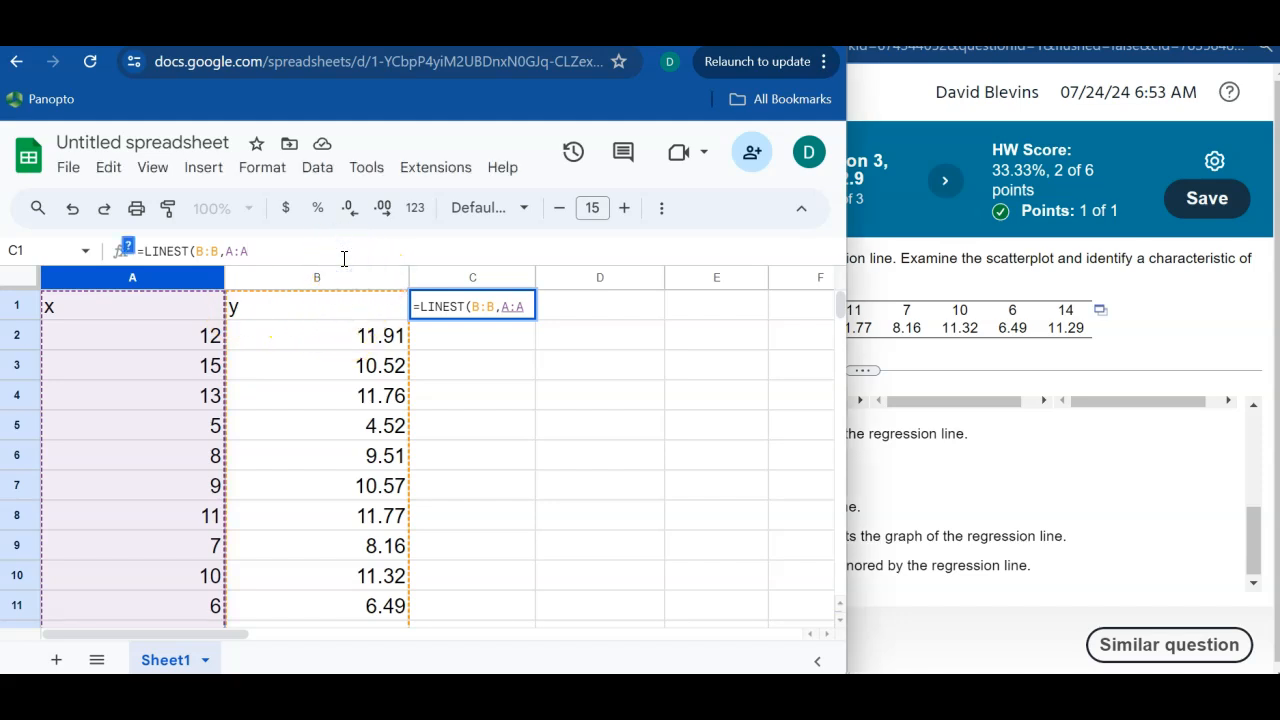
{"action": "type", "text": ","}
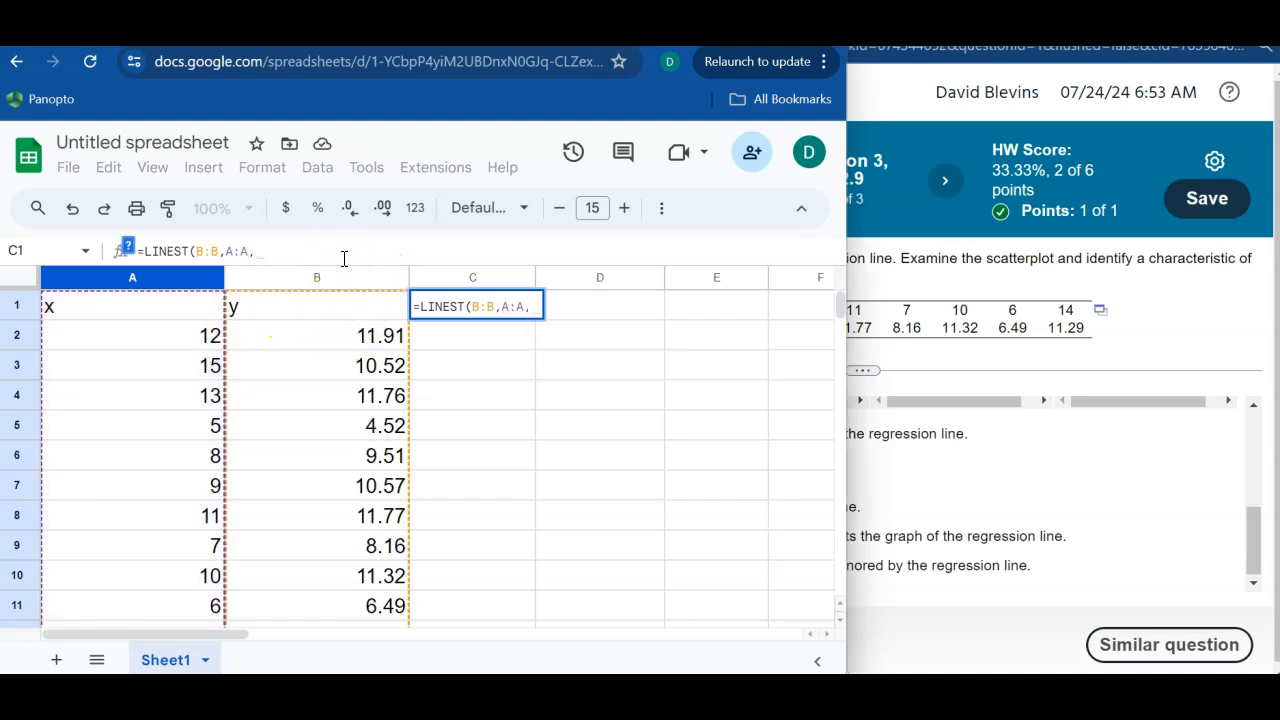
{"action": "left_click", "coordinate": [127, 247]}
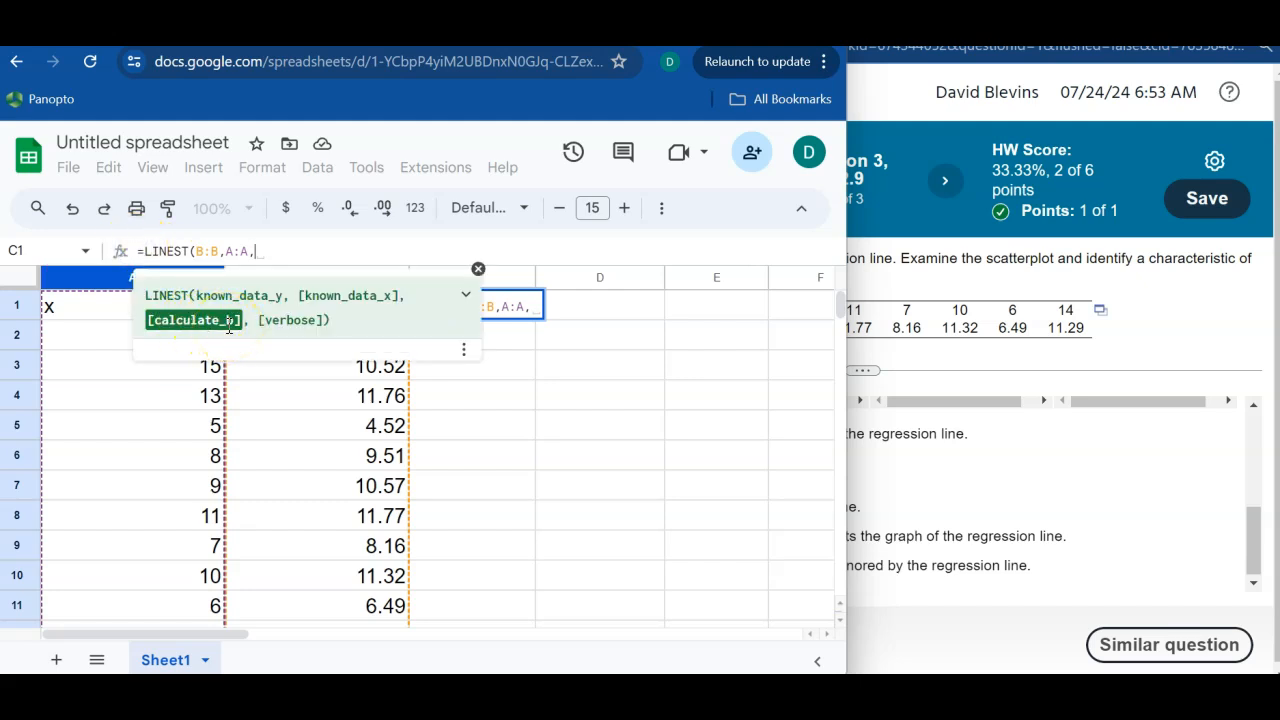
{"action": "type", "text": "1,"}
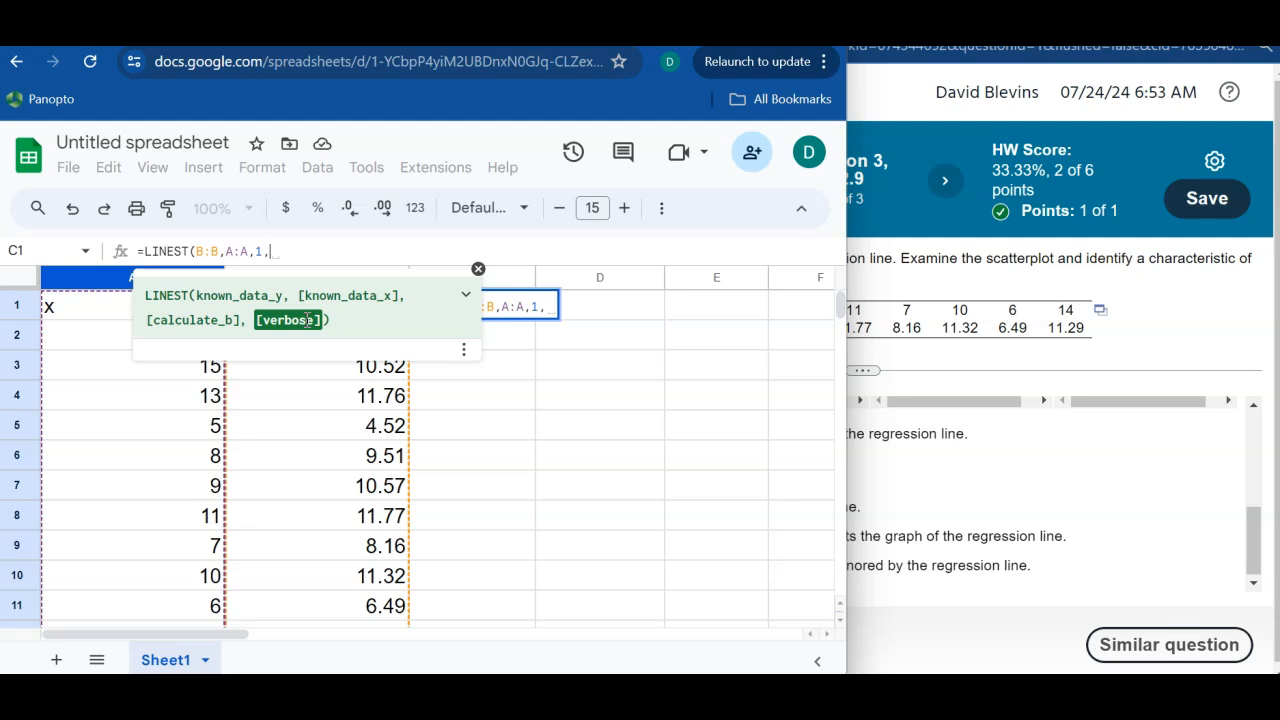
{"action": "type", "text": "0"}
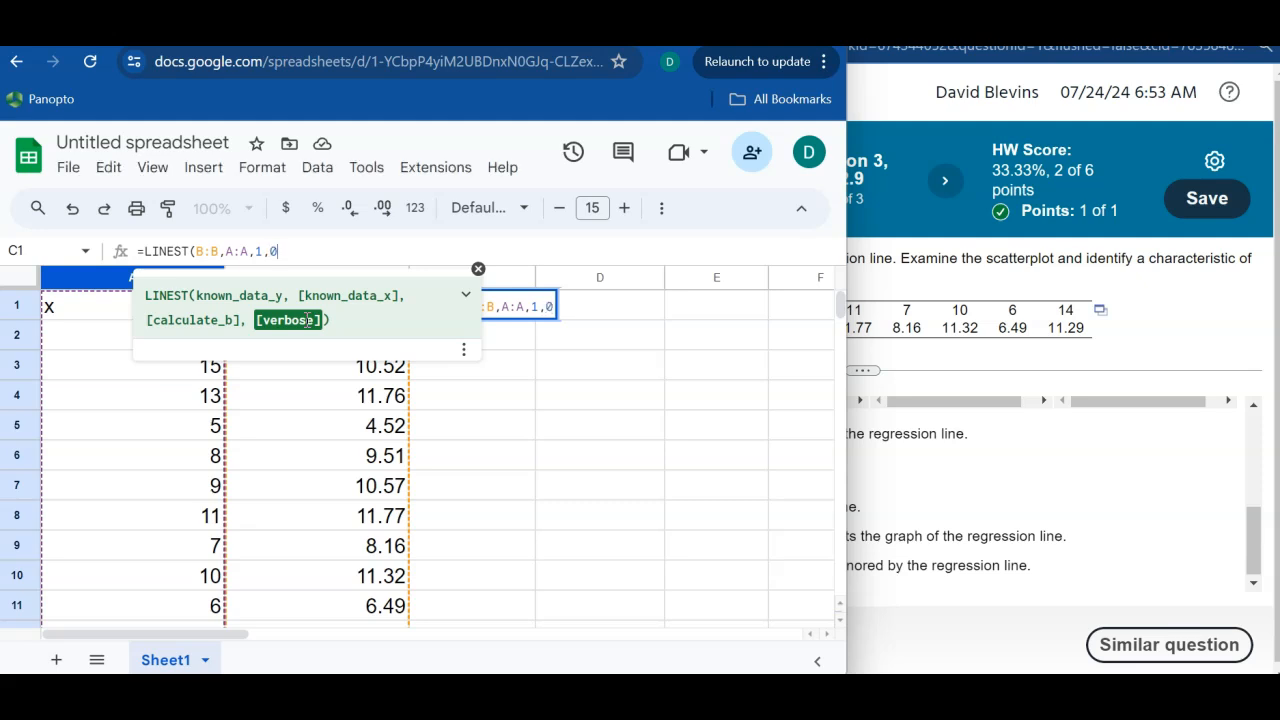
{"action": "type", "text": ")"}
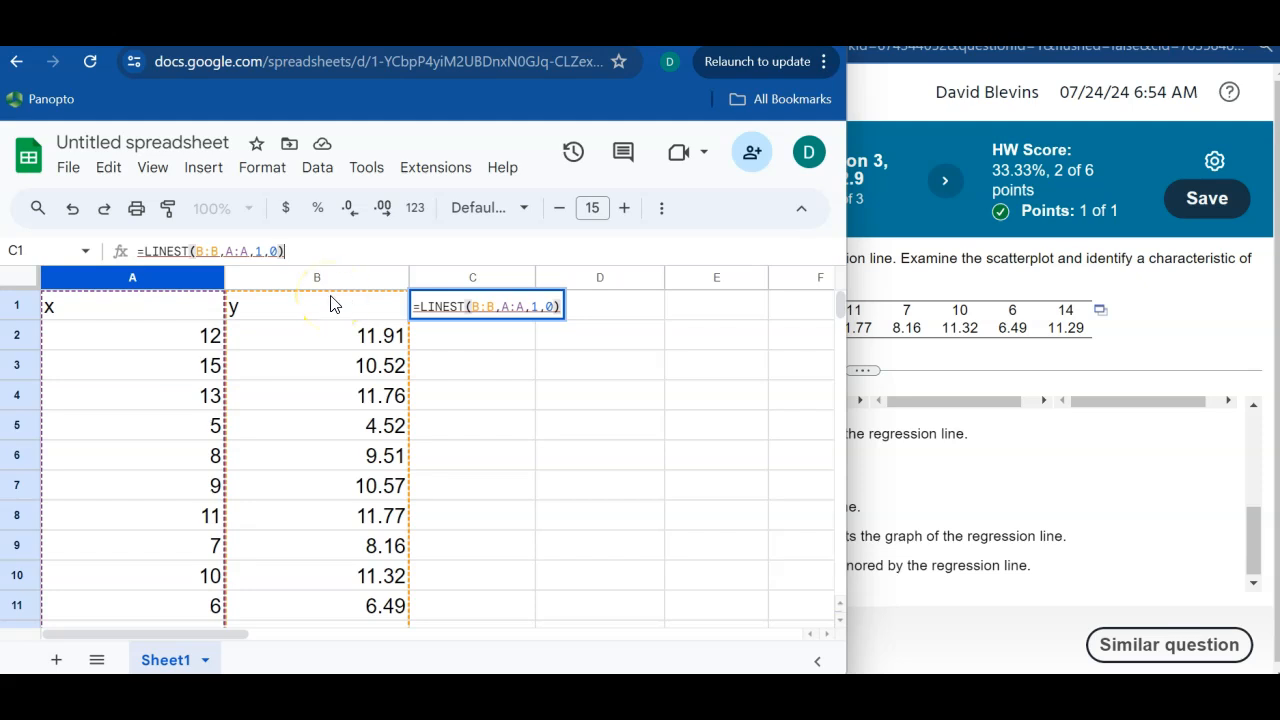
{"action": "key", "text": "Return"}
Replace the data ranges in C1's LINEST formula with B2:B12 for y and A2:A12 for x, keeping the arguments 1,0.
{"action": "mouse_move", "coordinate": [470, 306]}
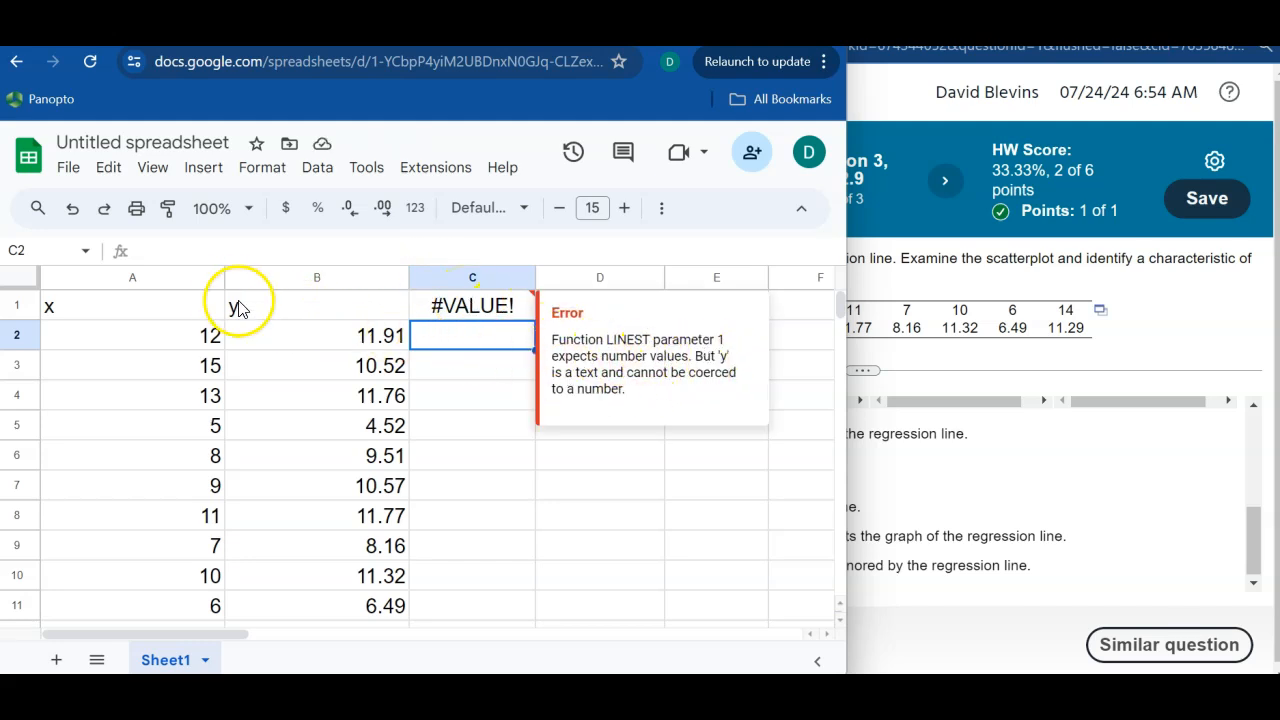
{"action": "left_click", "coordinate": [468, 304]}
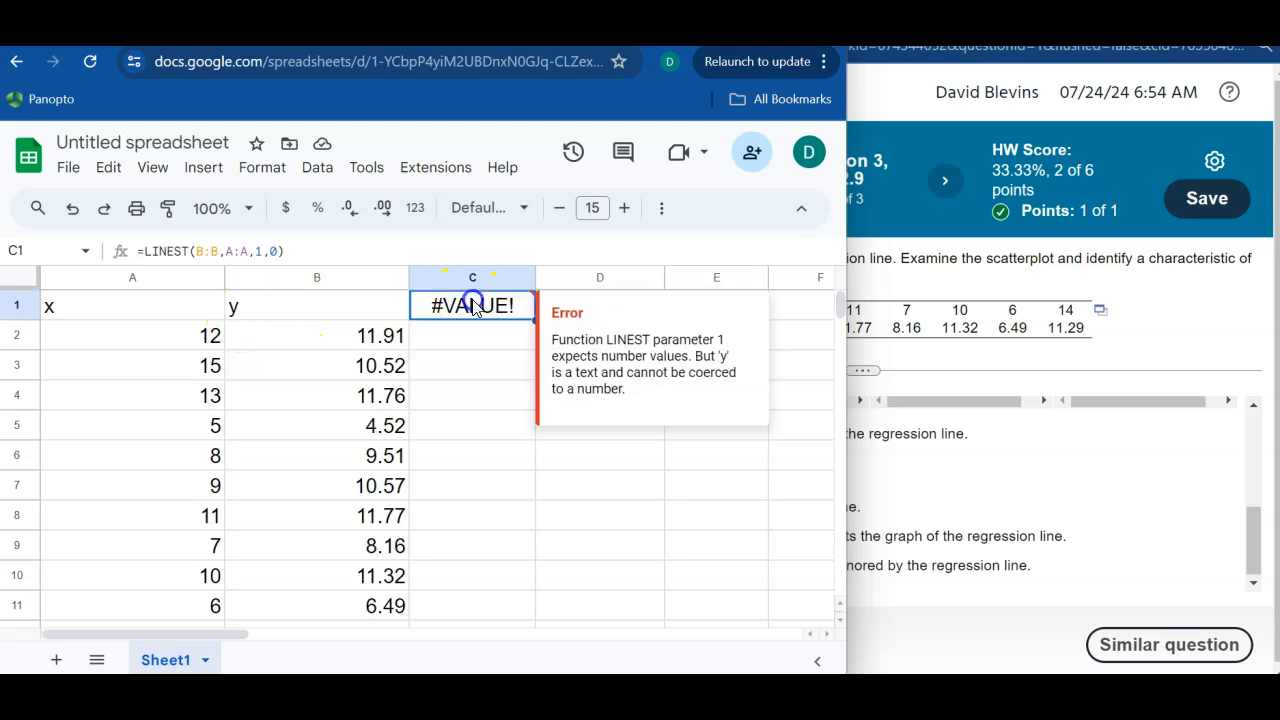
{"action": "double_click", "coordinate": [472, 303]}
{"action": "left_click_drag", "start_coordinate": [474, 304], "coordinate": [524, 307]}
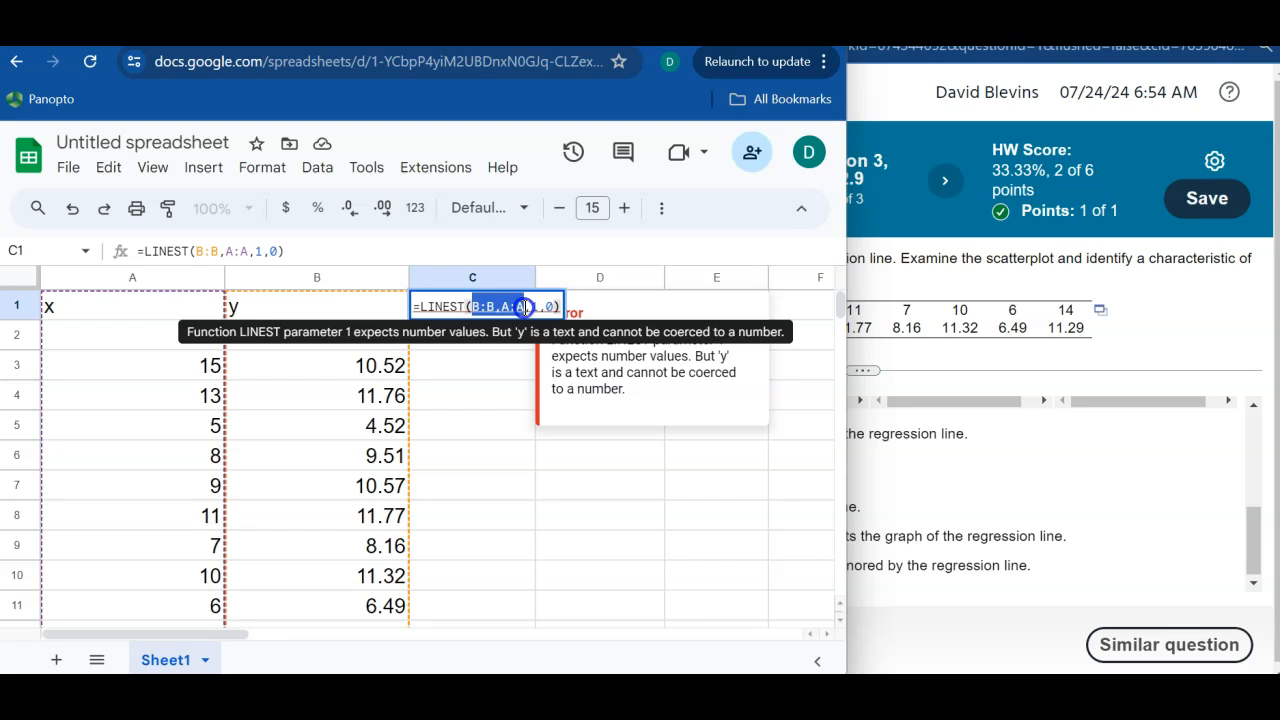
{"action": "key", "text": "BackSpace"}
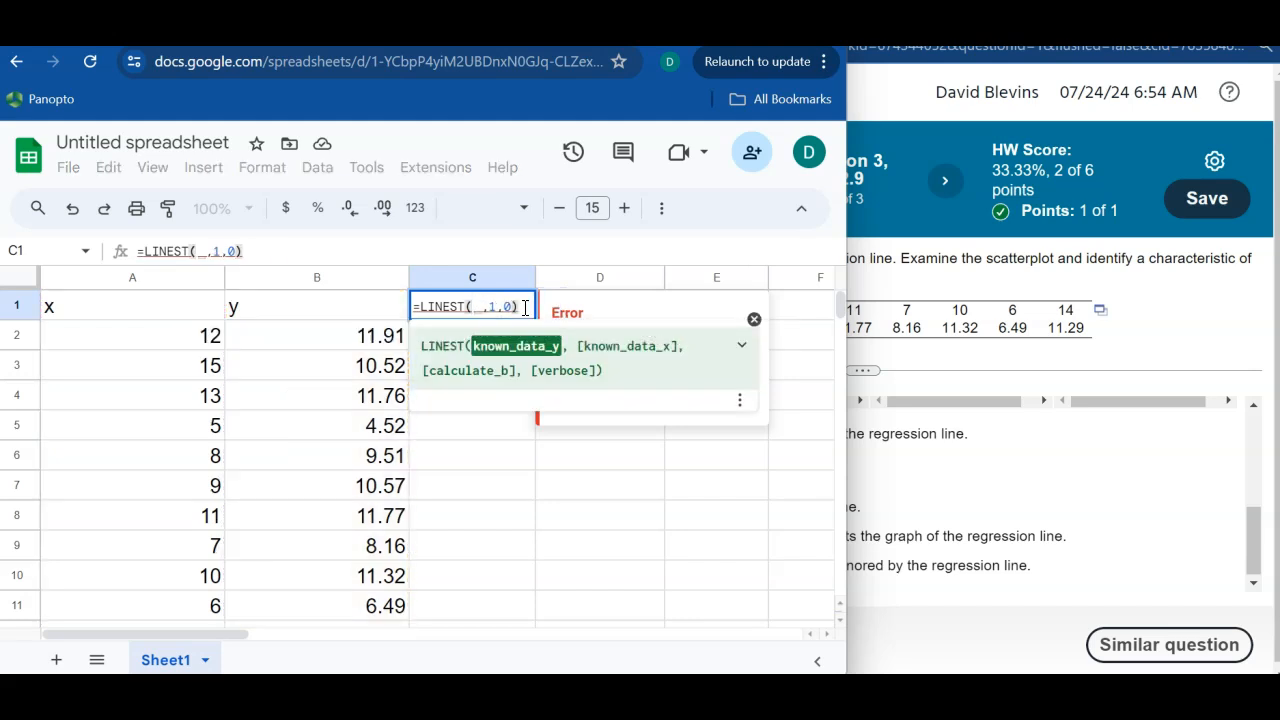
{"action": "left_click", "coordinate": [309, 336]}
{"action": "left_click_drag", "start_coordinate": [309, 336], "coordinate": [318, 587]}
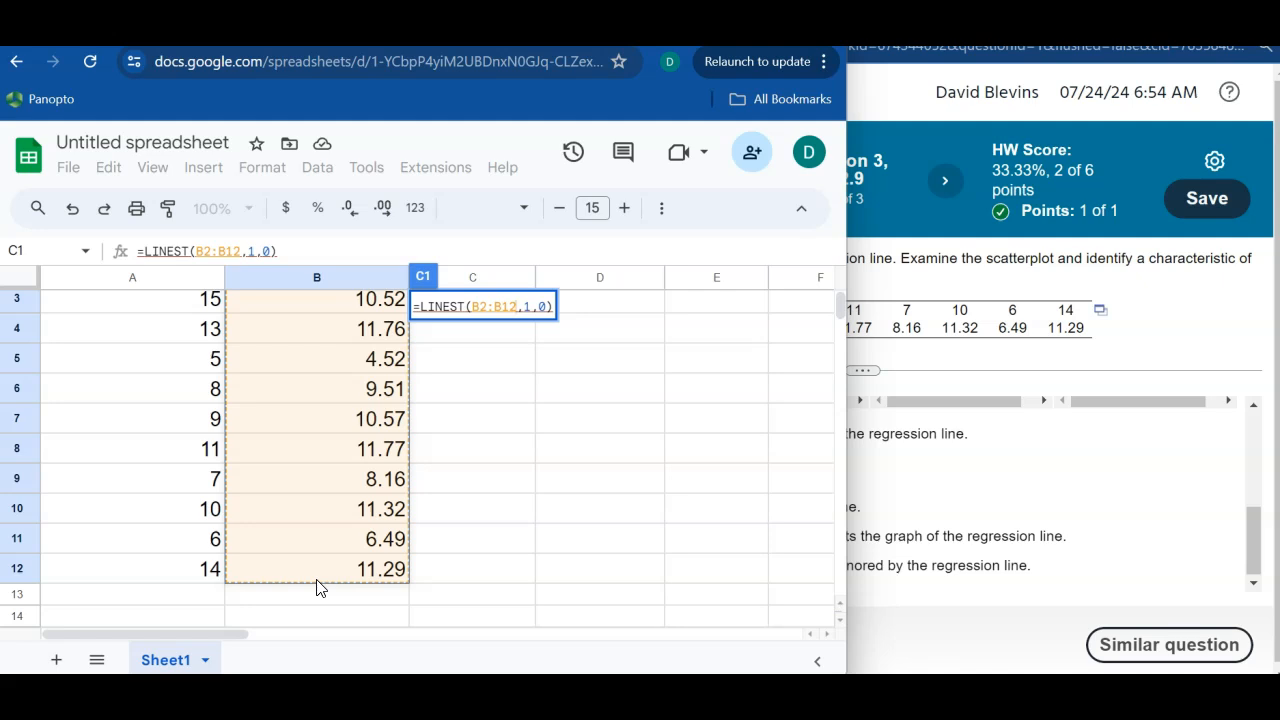
{"action": "type", "text": ","}
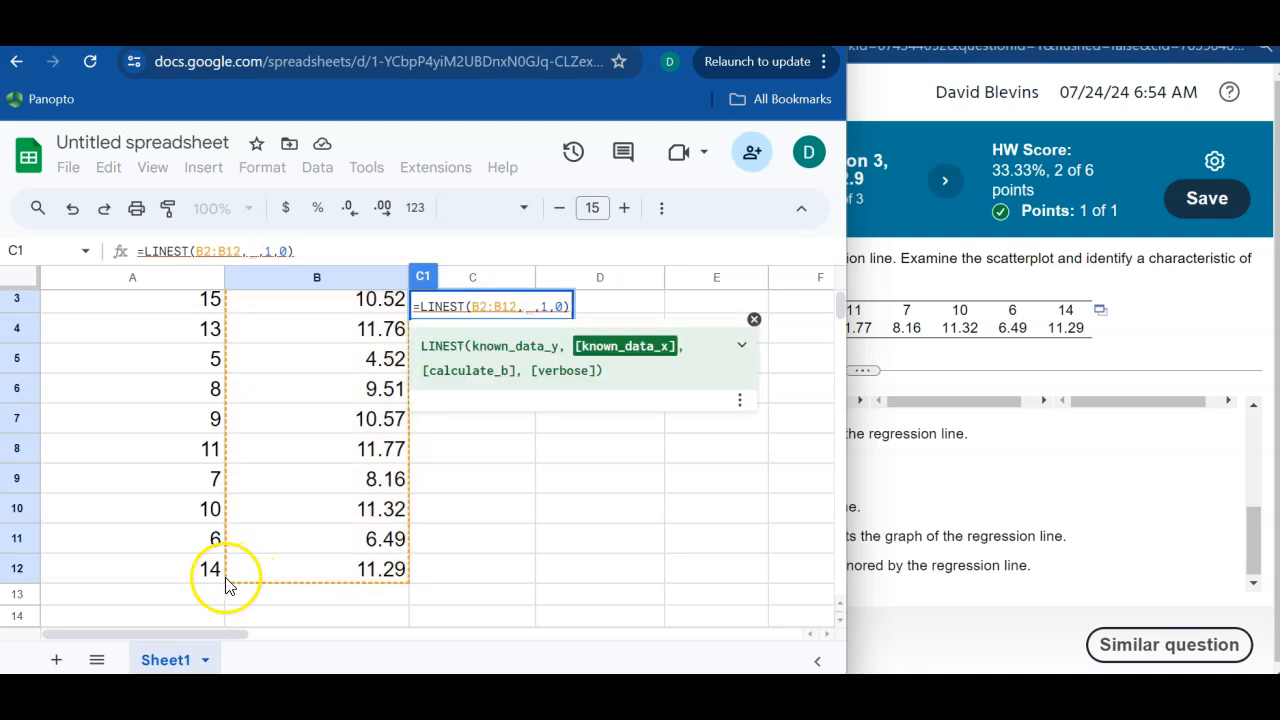
{"action": "left_click_drag", "start_coordinate": [204, 578], "coordinate": [169, 333]}
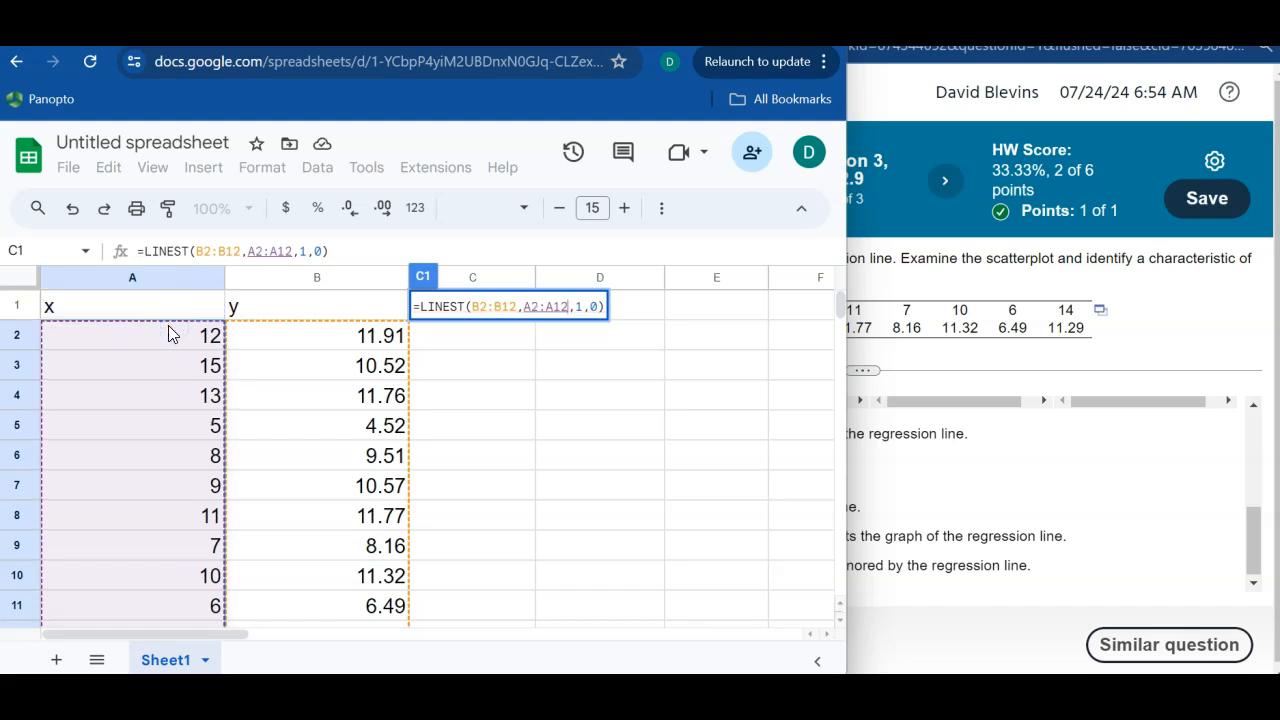
{"action": "type", "text": ",1,0)"}
{"action": "key", "text": "Return"}
Label the regression results by entering Slope in C2, y-int in D2 and r in E2.
{"action": "left_click", "coordinate": [475, 307]}
{"action": "type", "text": "Slope"}
{"action": "left_click", "coordinate": [546, 335]}
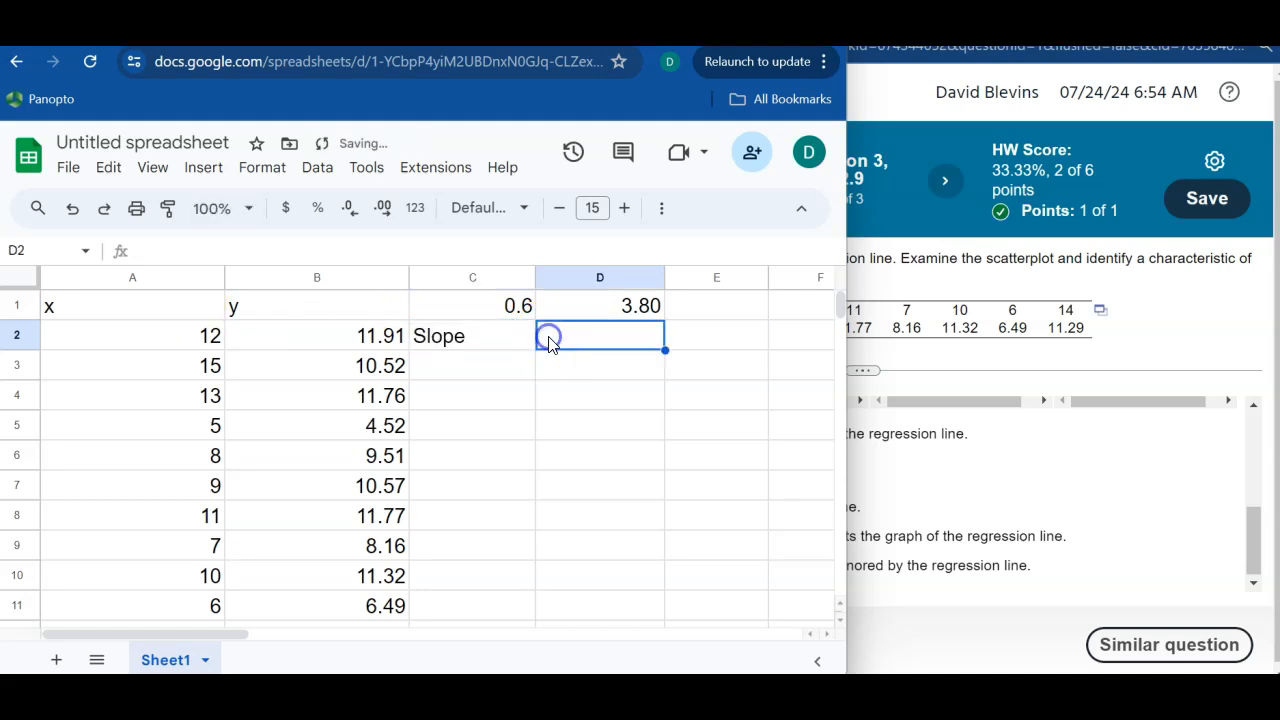
{"action": "type", "text": "y-int"}
{"action": "key", "text": "Return"}
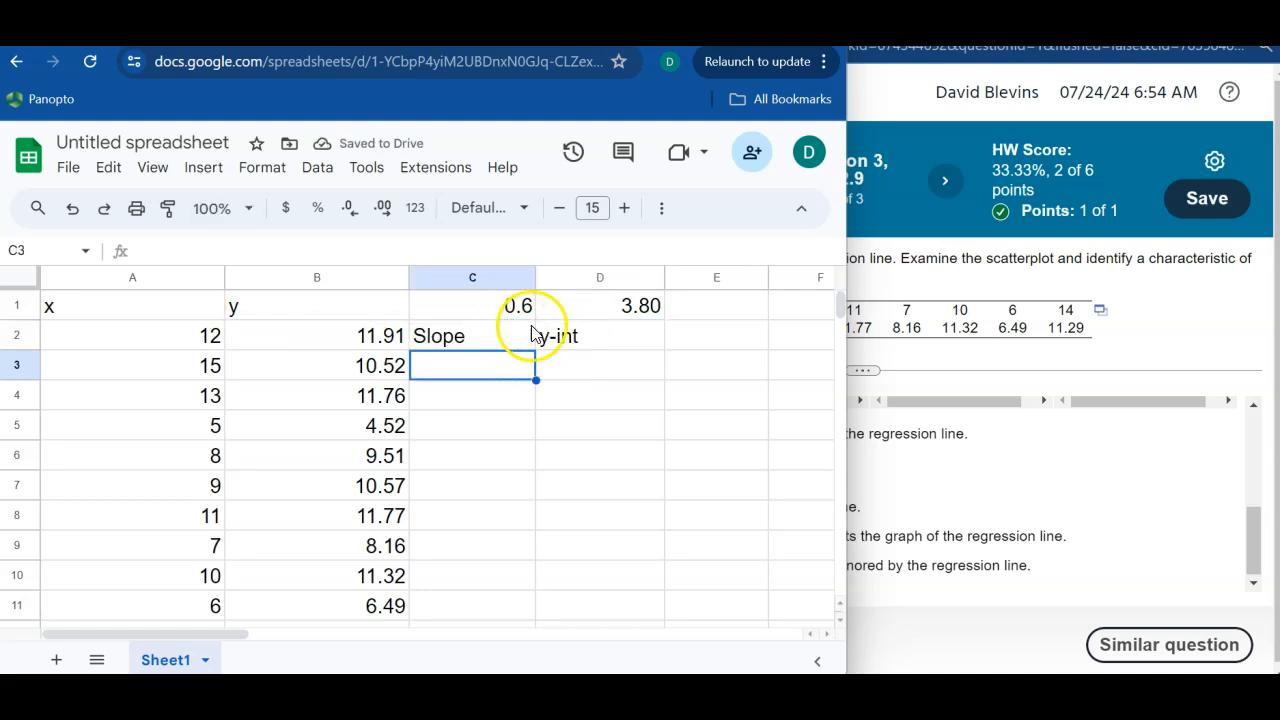
{"action": "left_click", "coordinate": [692, 337]}
{"action": "type", "text": "r"}
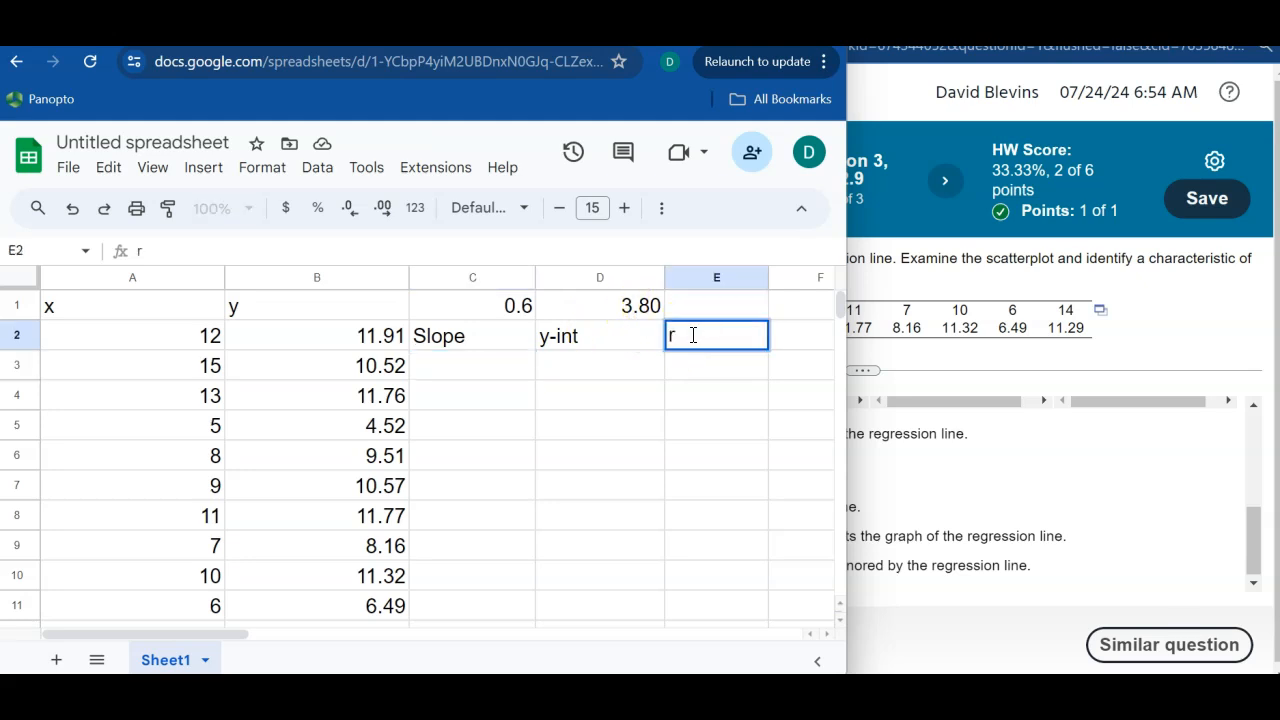
Calculate the correlation coefficient in cell E1 with CORREL on columns A and B.
{"action": "left_click", "coordinate": [702, 304]}
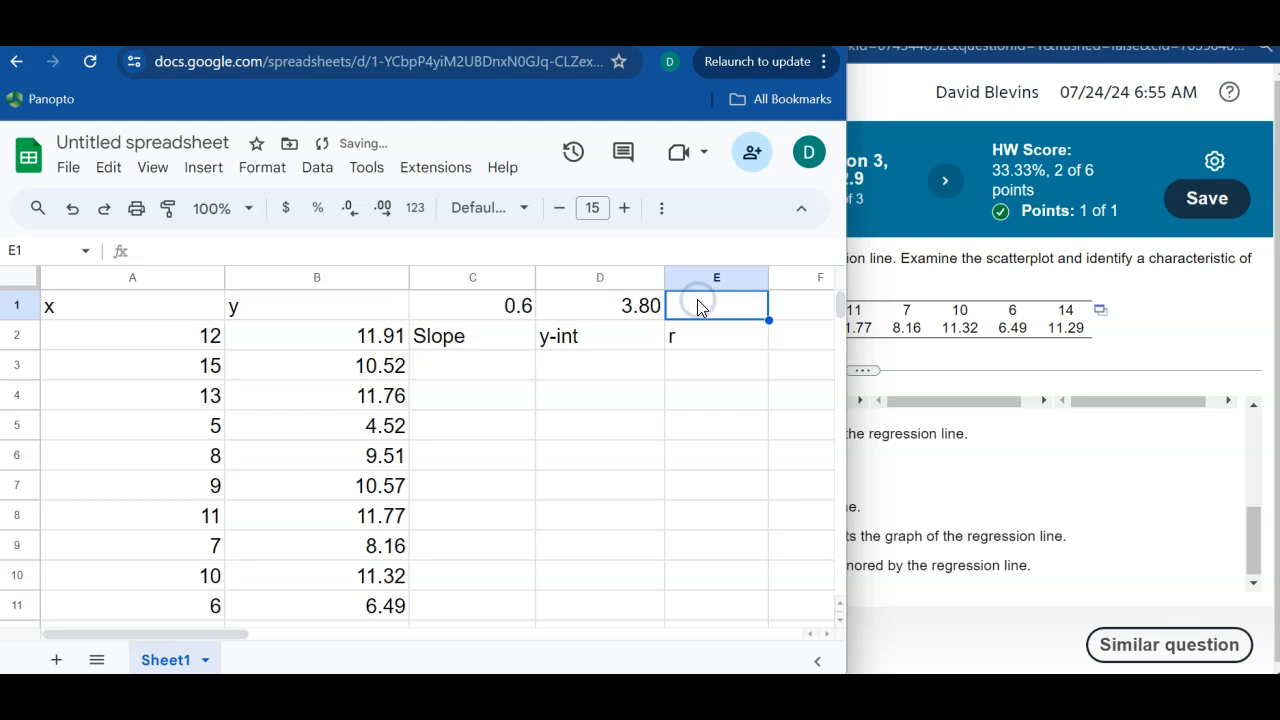
{"action": "type", "text": "=corr"}
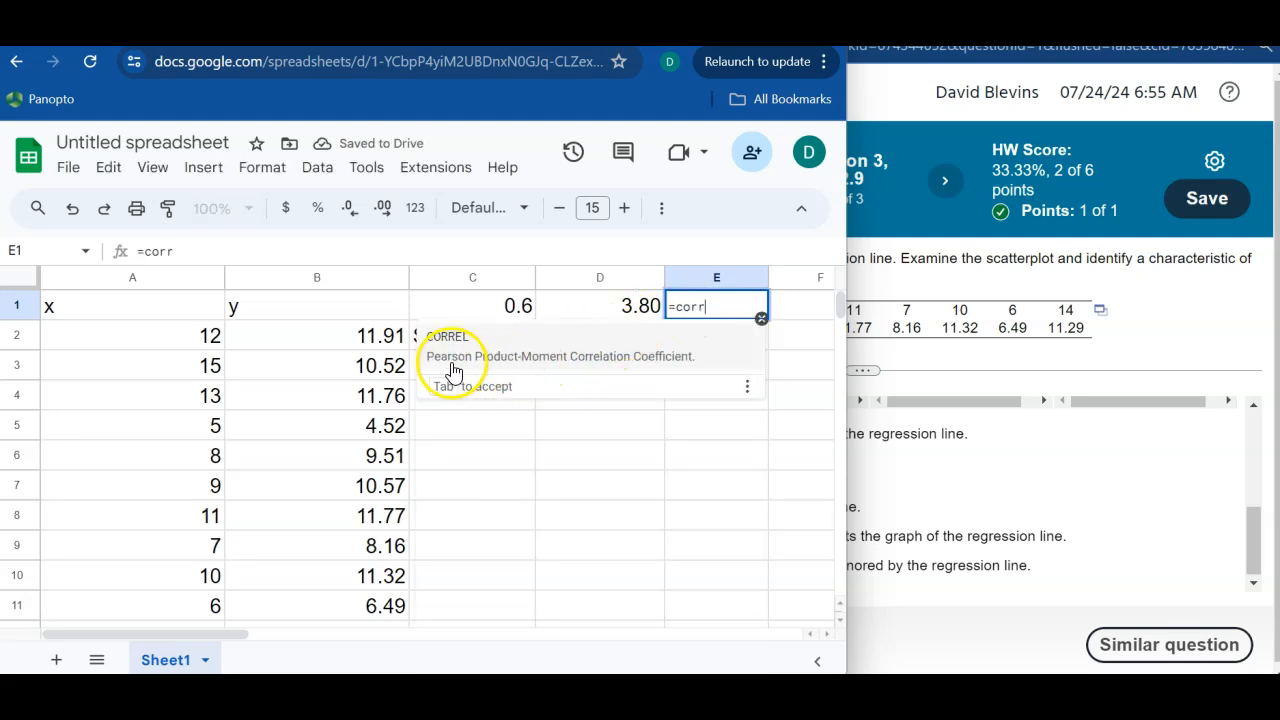
{"action": "left_click", "coordinate": [452, 352]}
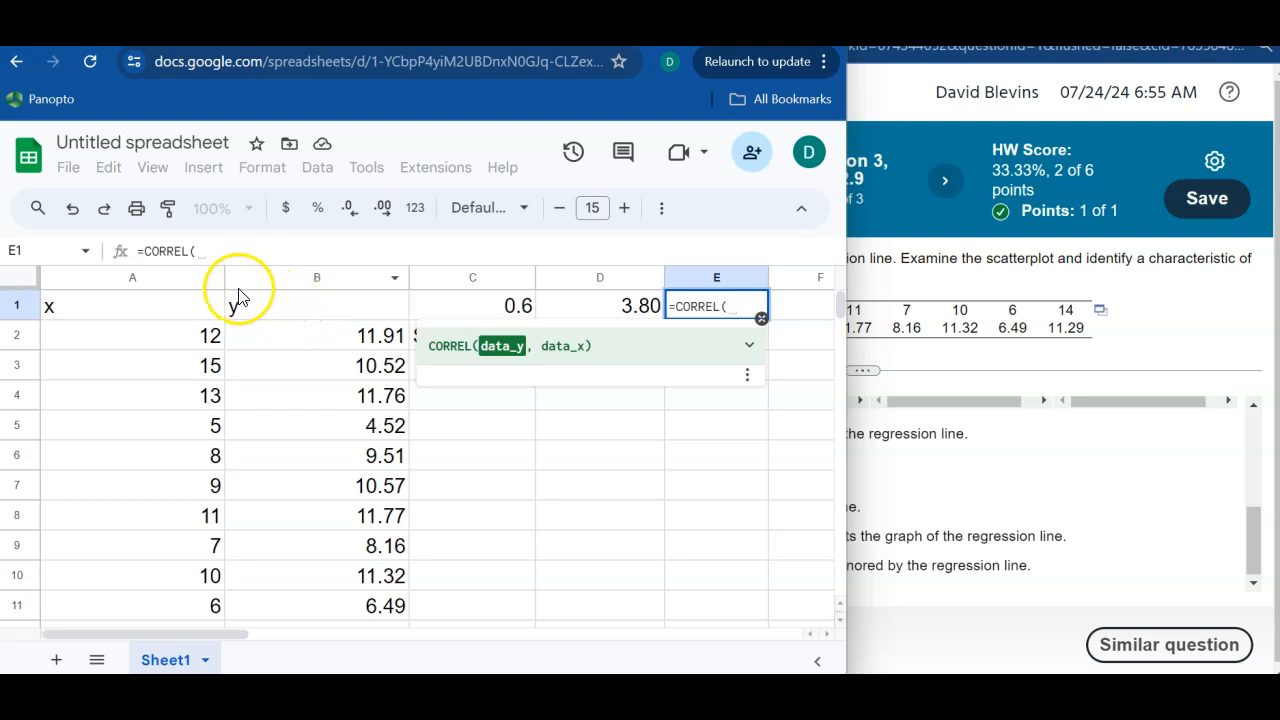
{"action": "left_click", "coordinate": [180, 280]}
{"action": "type", "text": ","}
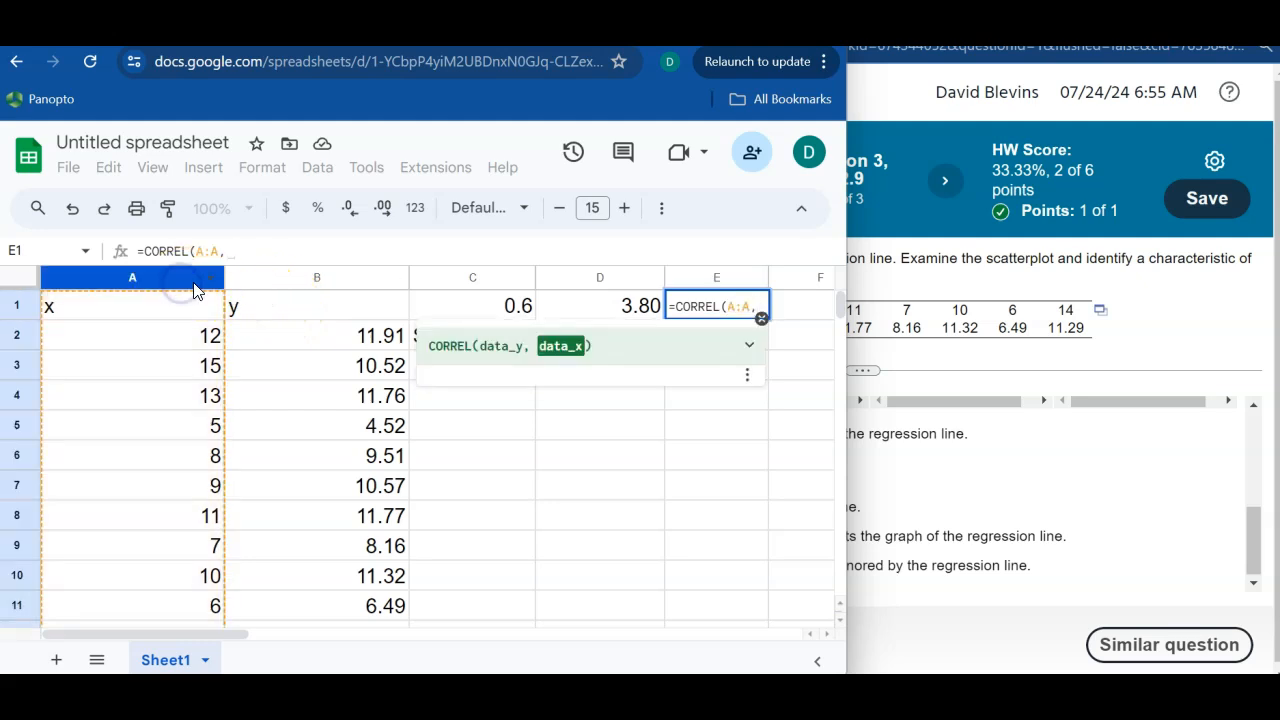
{"action": "left_click", "coordinate": [265, 280]}
{"action": "key", "text": "Return"}
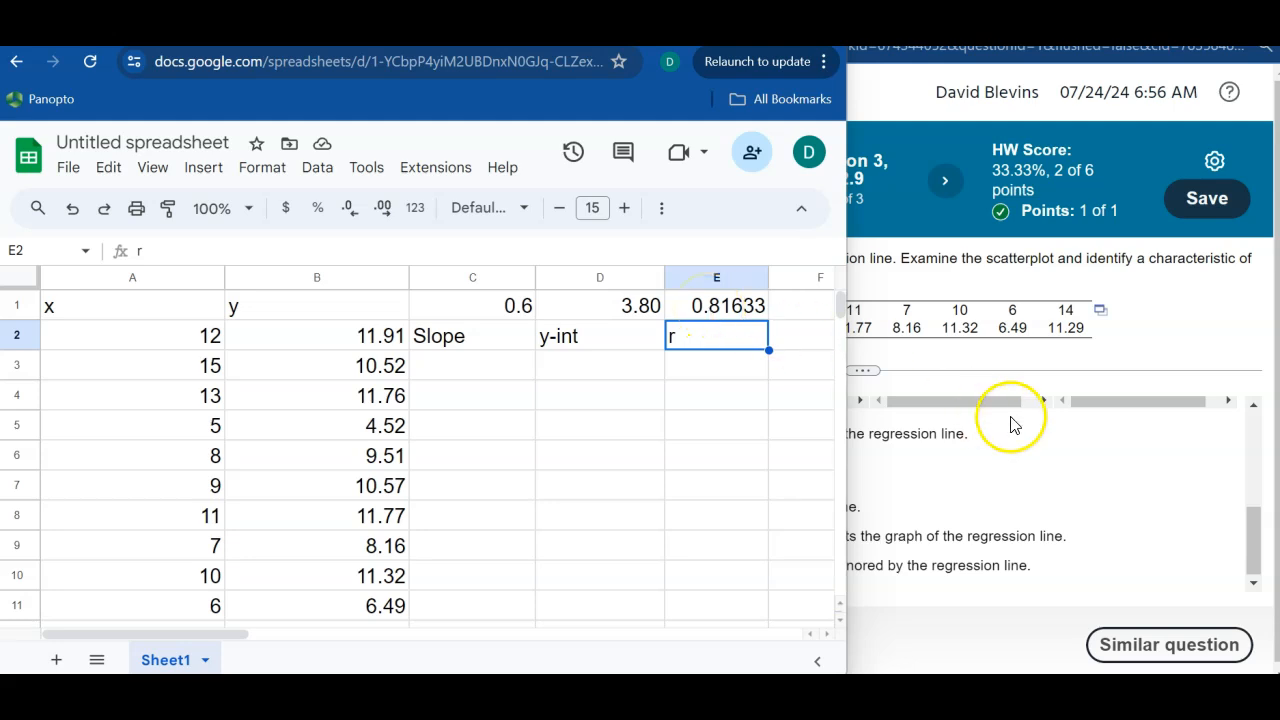
Switch to the Pearson homework and compare its regression equation with the slope and y-intercept calculated in the spreadsheet.
{"action": "left_click", "coordinate": [1020, 443]}
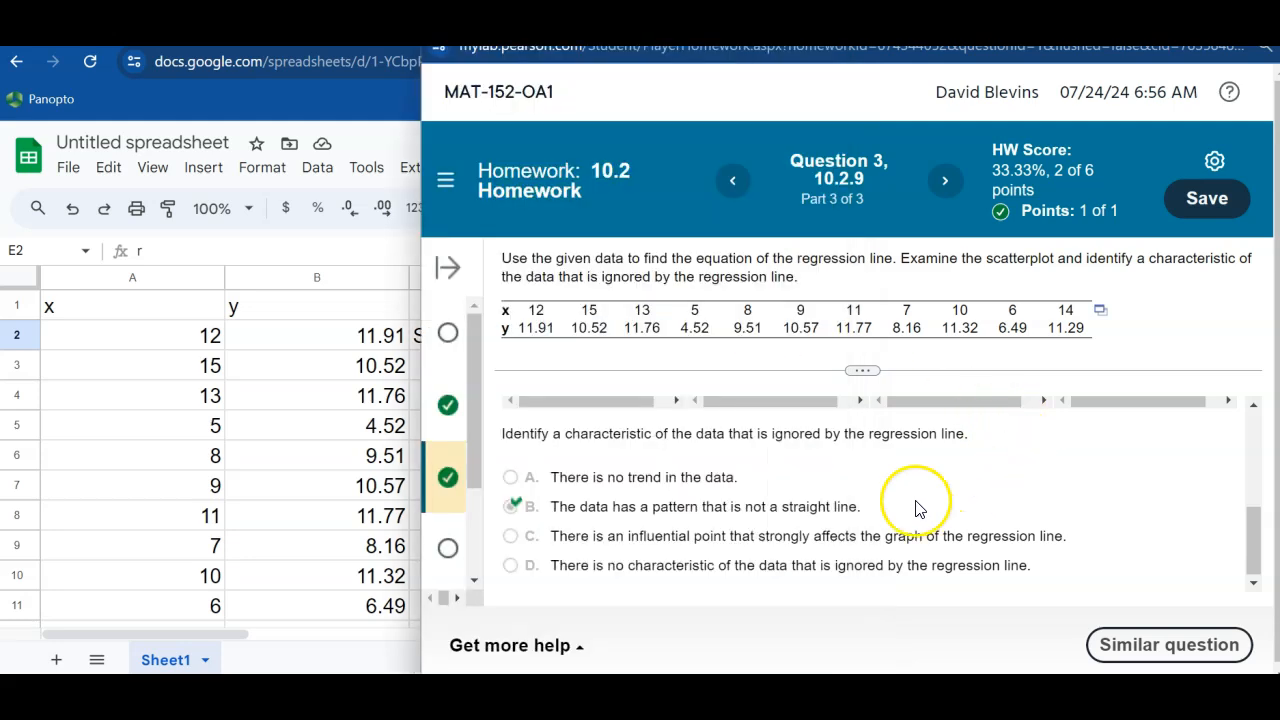
{"action": "scroll", "coordinate": [1101, 489], "scroll_direction": "up", "scroll_amount": 5}
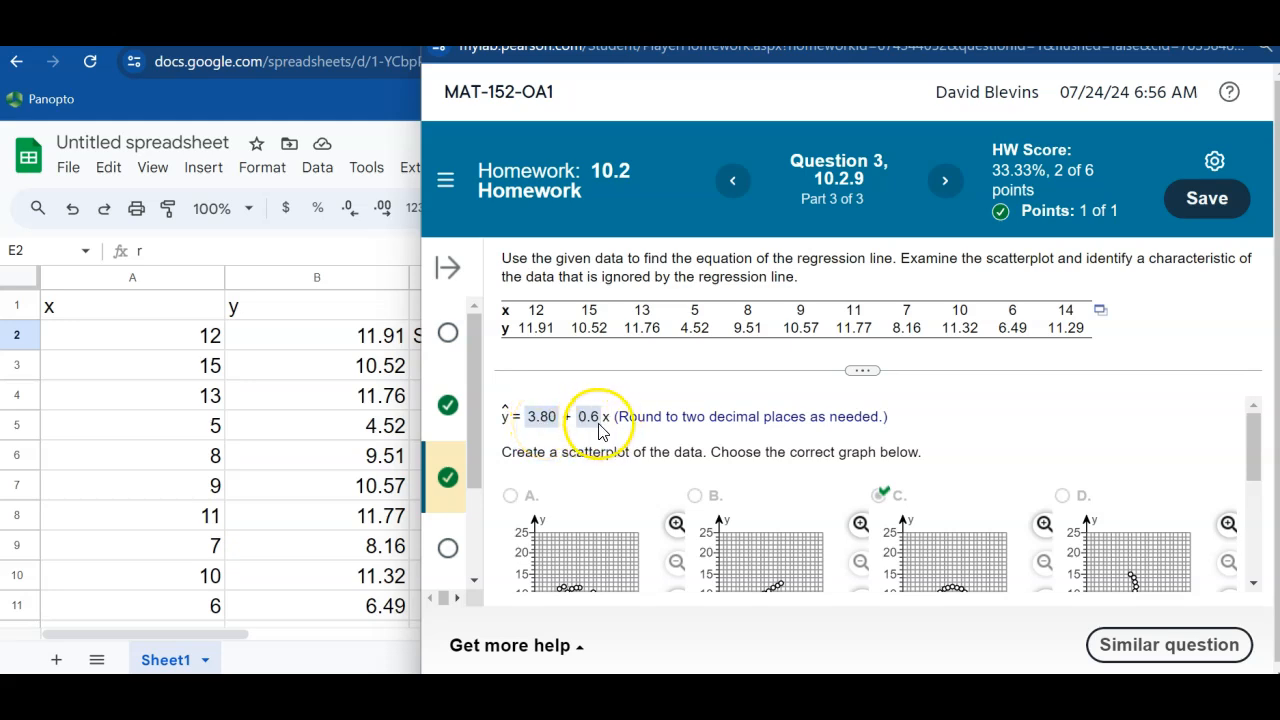
{"action": "left_click", "coordinate": [366, 395]}
{"action": "left_click", "coordinate": [953, 418]}
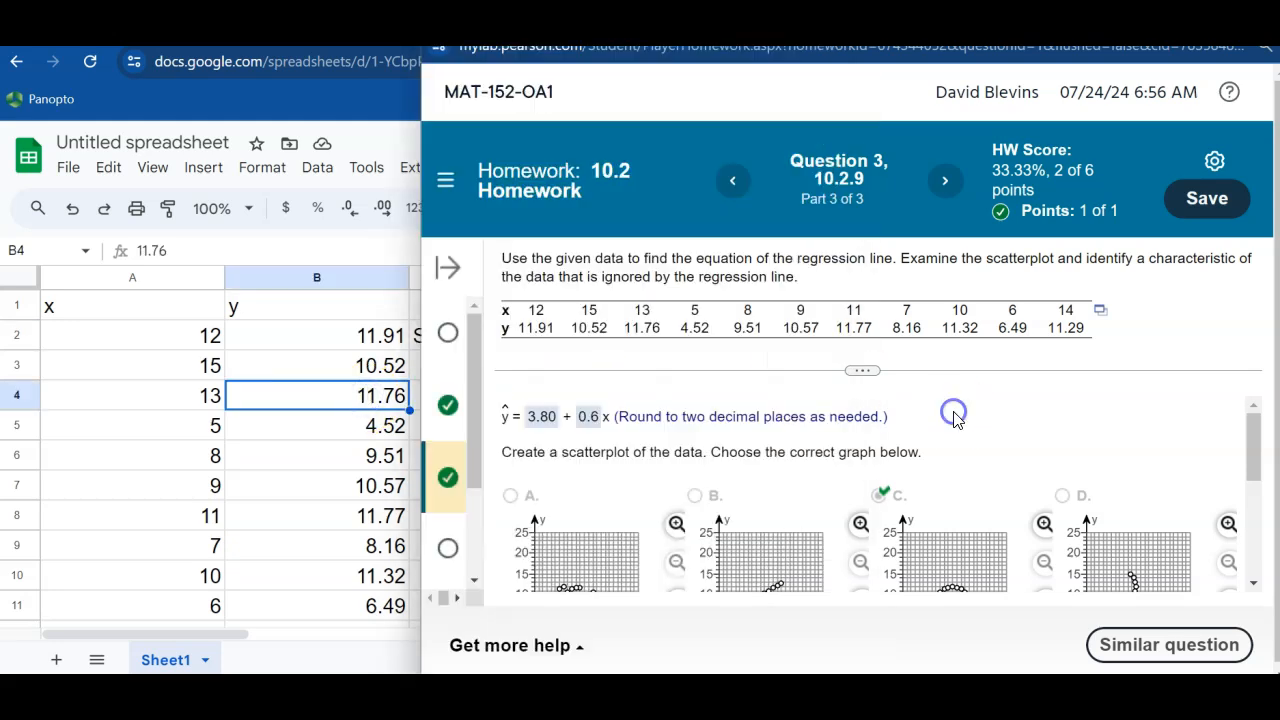
{"action": "left_click", "coordinate": [345, 458]}
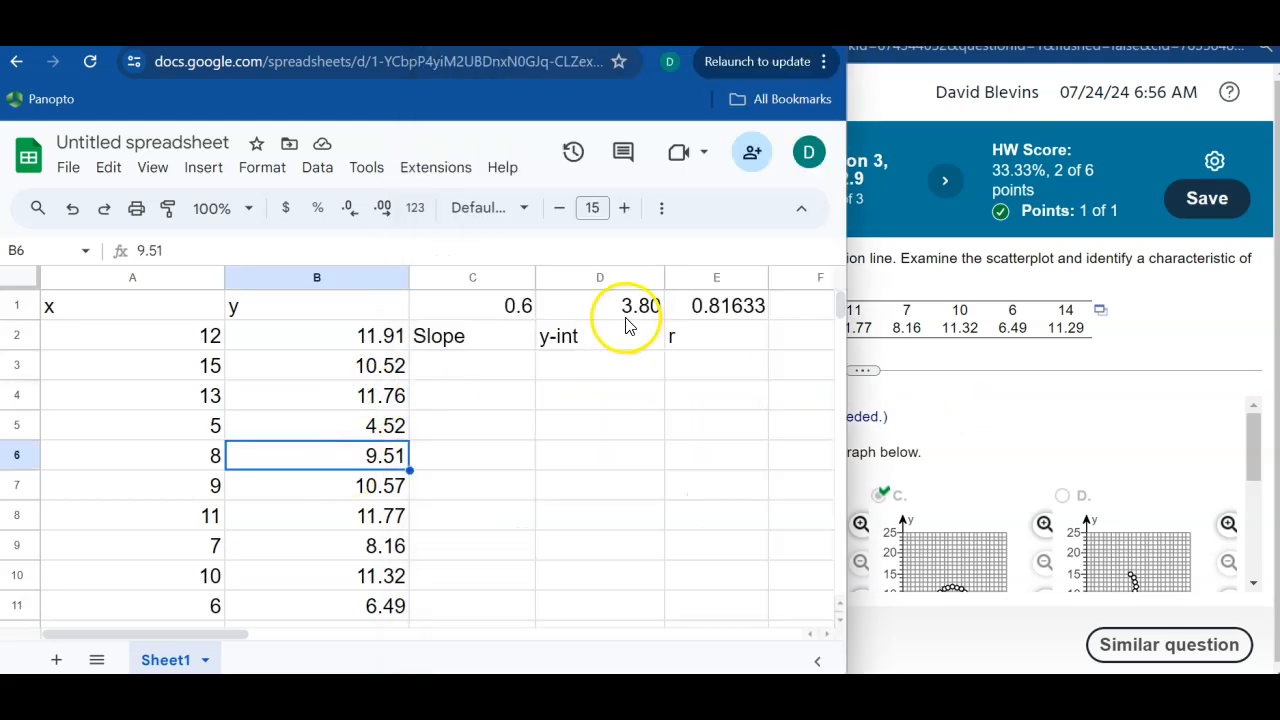
{"action": "left_click", "coordinate": [966, 428]}
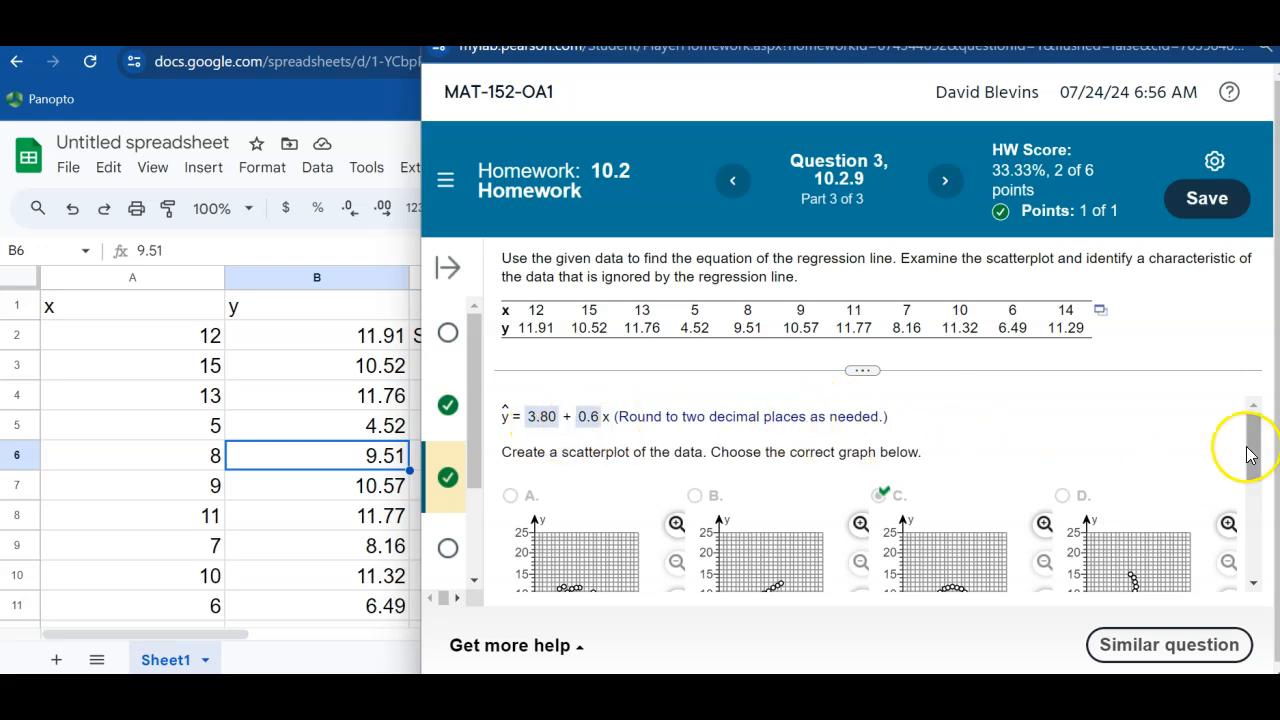
In the spreadsheet, insert a scatter chart of the x and y data in columns A and B, then close the chart editor.
{"action": "left_click", "coordinate": [131, 275]}
{"action": "left_click_drag", "start_coordinate": [133, 275], "coordinate": [278, 277]}
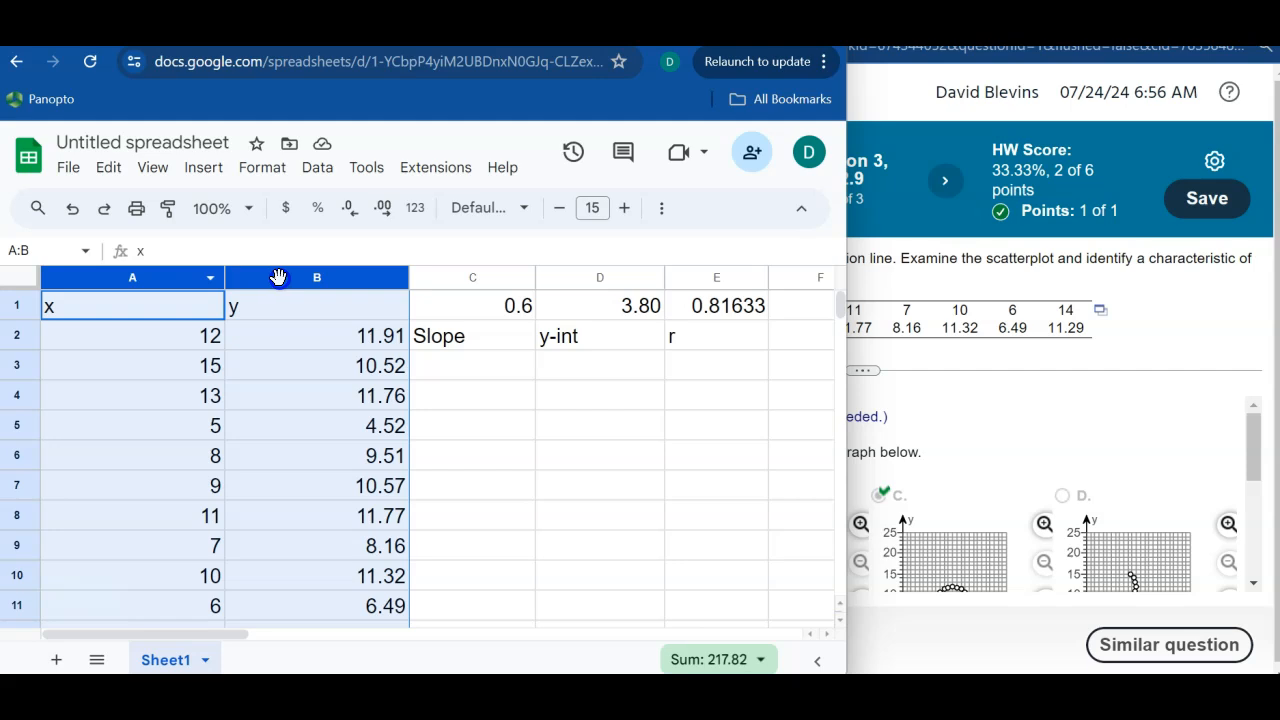
{"action": "left_click", "coordinate": [200, 165]}
{"action": "left_click", "coordinate": [232, 402]}
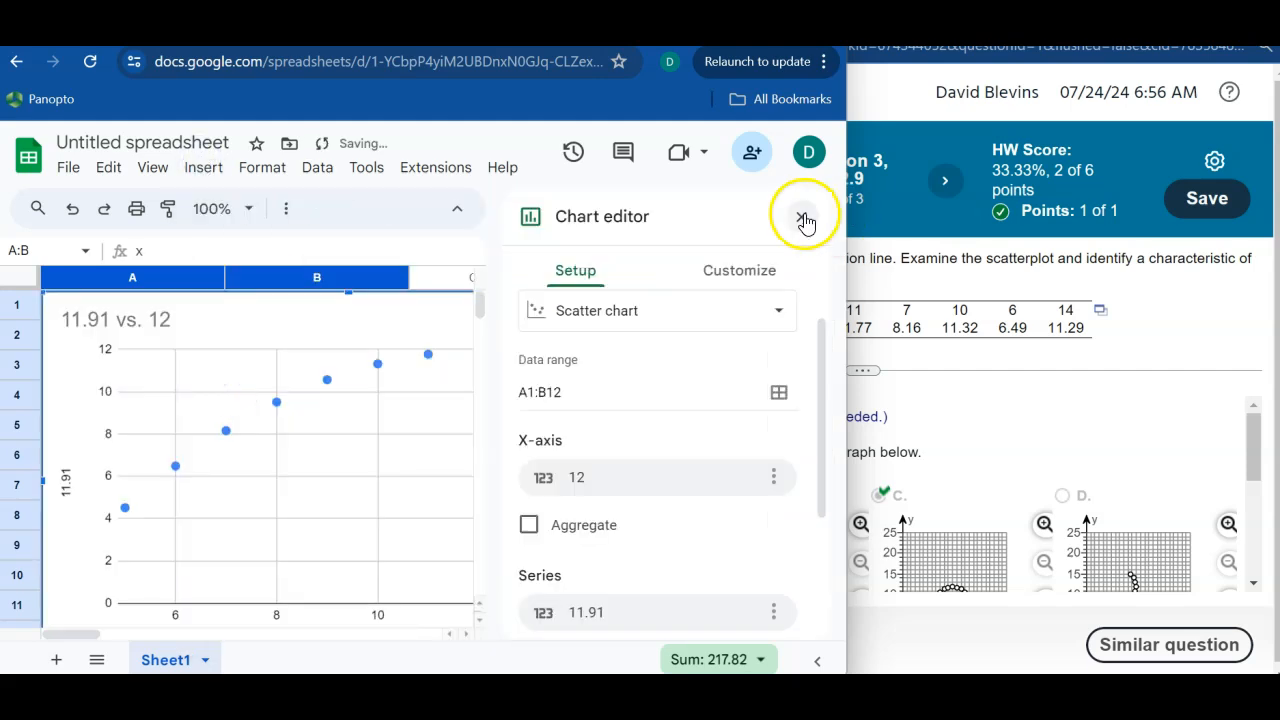
{"action": "left_click", "coordinate": [803, 215]}
Shrink the scatter chart and place it beside the data, below the Slope, y-int and r labels.
{"action": "left_click", "coordinate": [518, 336]}
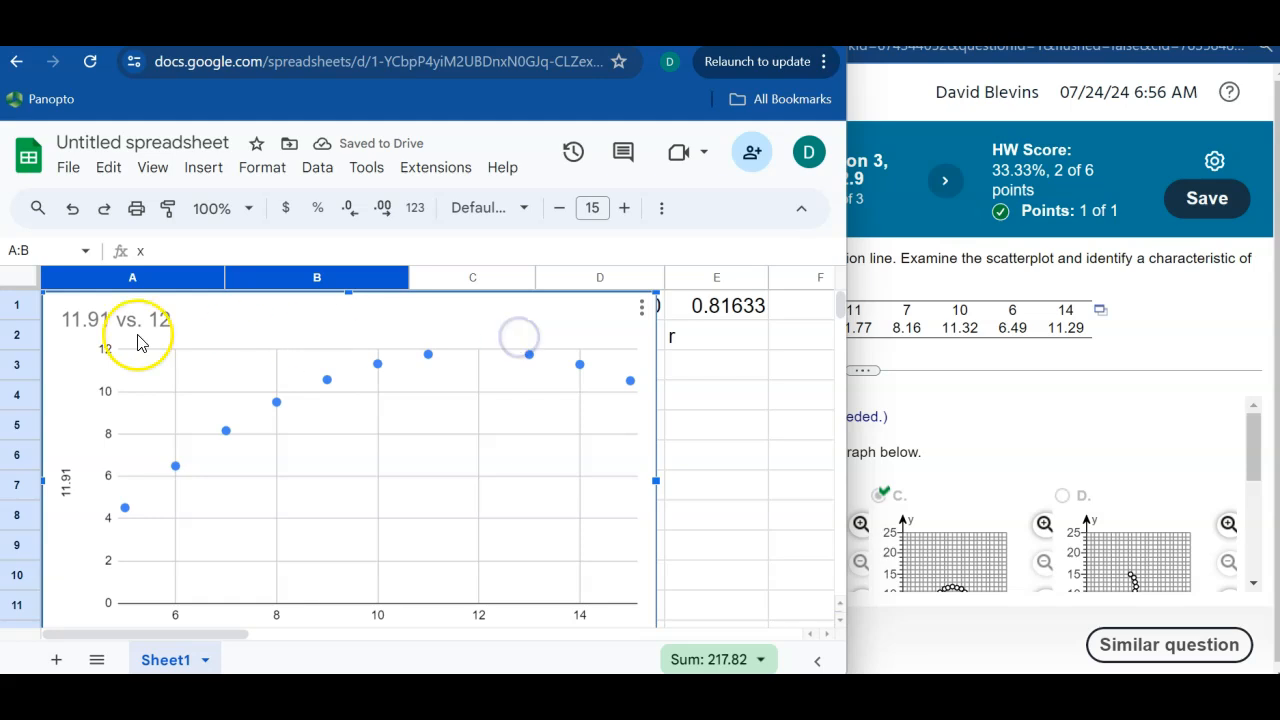
{"action": "left_click_drag", "start_coordinate": [45, 293], "coordinate": [250, 390]}
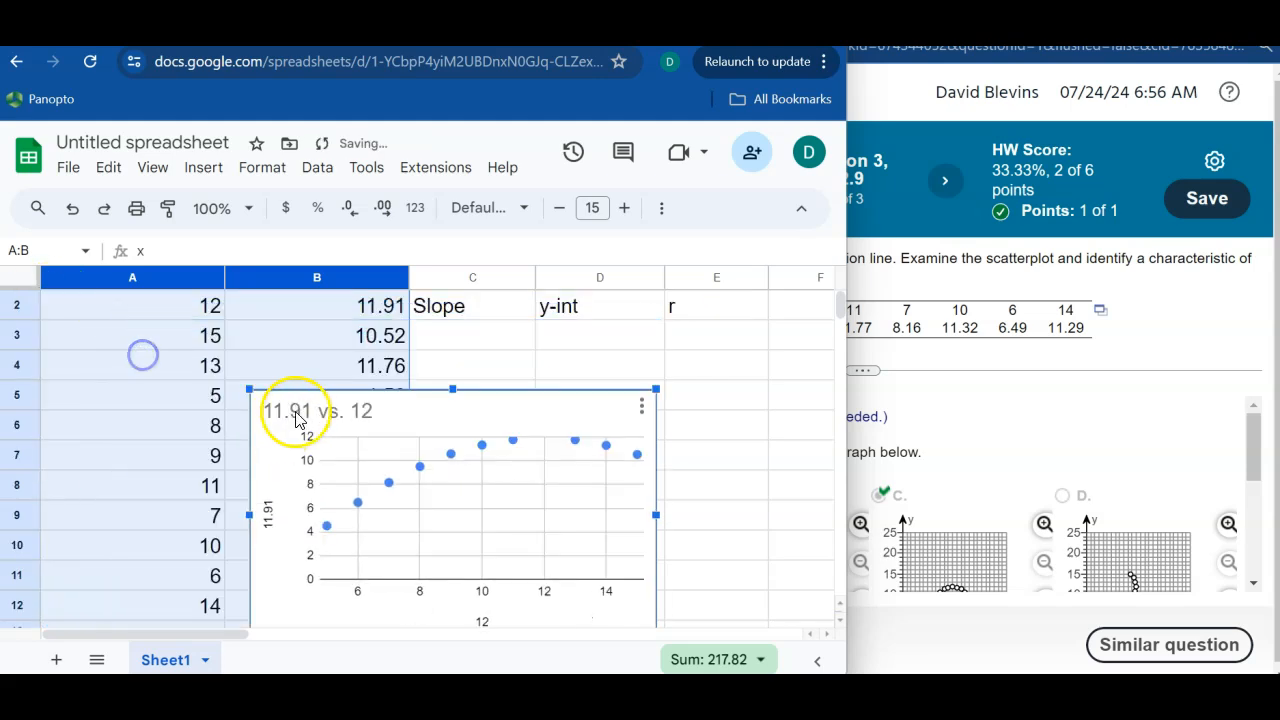
{"action": "left_click_drag", "start_coordinate": [437, 415], "coordinate": [602, 344]}
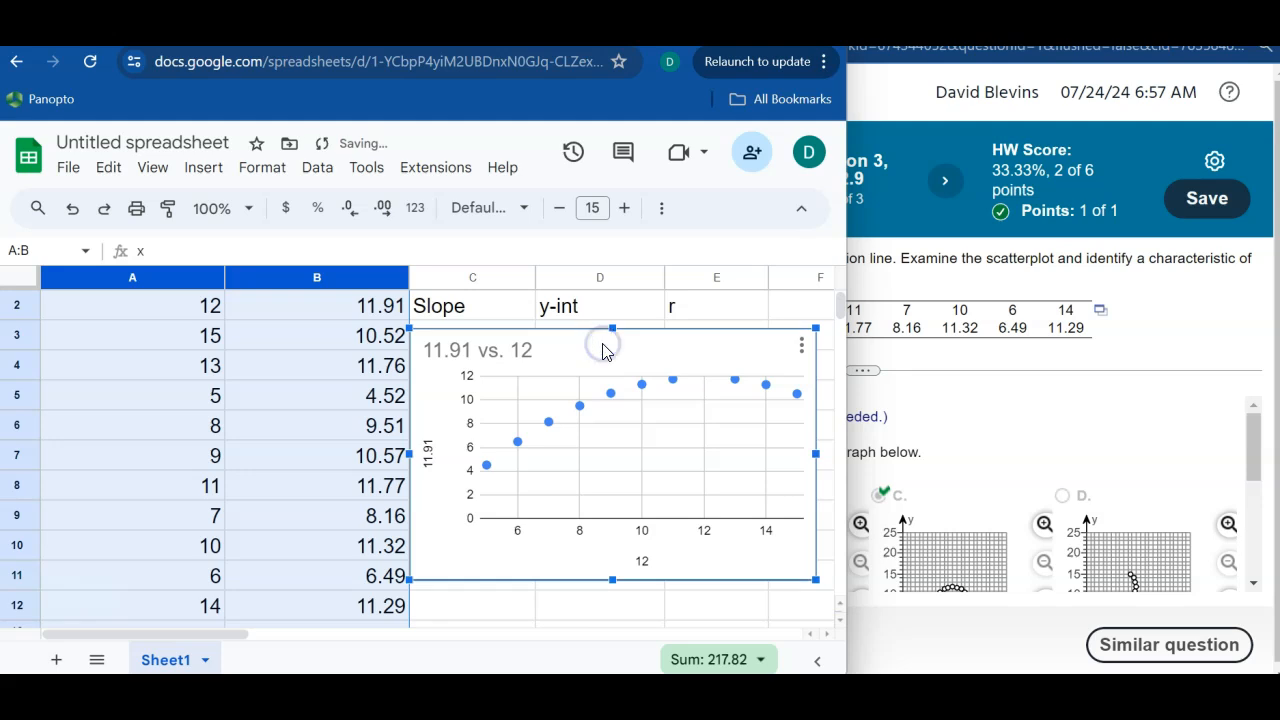
Switch to the Pearson homework and compare its scatterplot choices and the ignored data characteristic with the spreadsheet chart.
{"action": "mouse_move", "coordinate": [540, 430]}
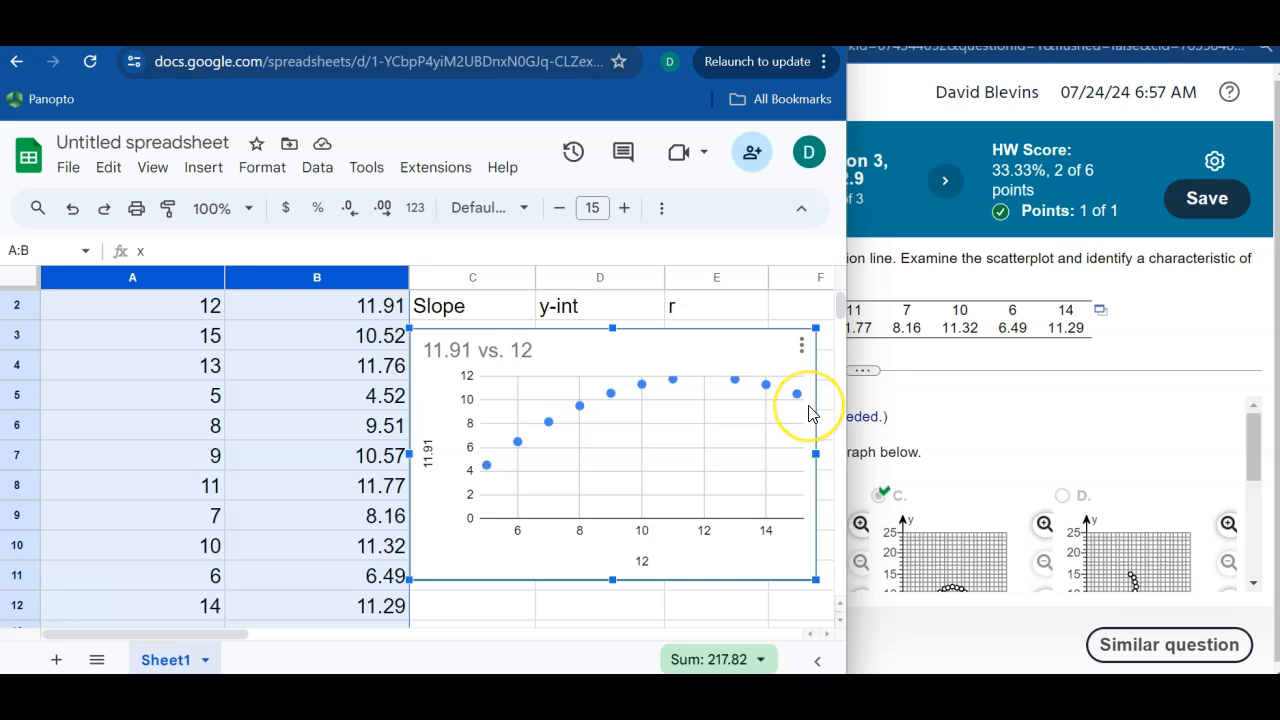
{"action": "left_click", "coordinate": [1046, 429]}
{"action": "scroll", "coordinate": [1206, 463], "scroll_direction": "down", "scroll_amount": 3}
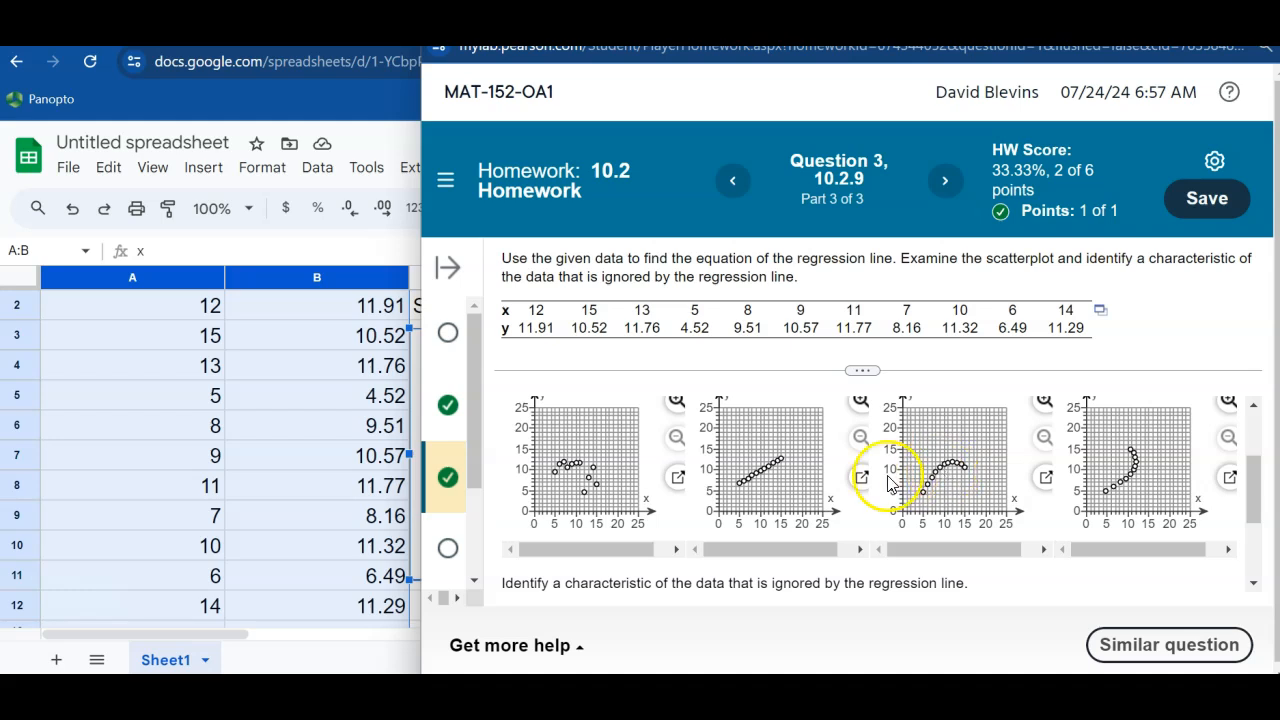
{"action": "left_click_drag", "start_coordinate": [1253, 497], "coordinate": [1253, 540]}
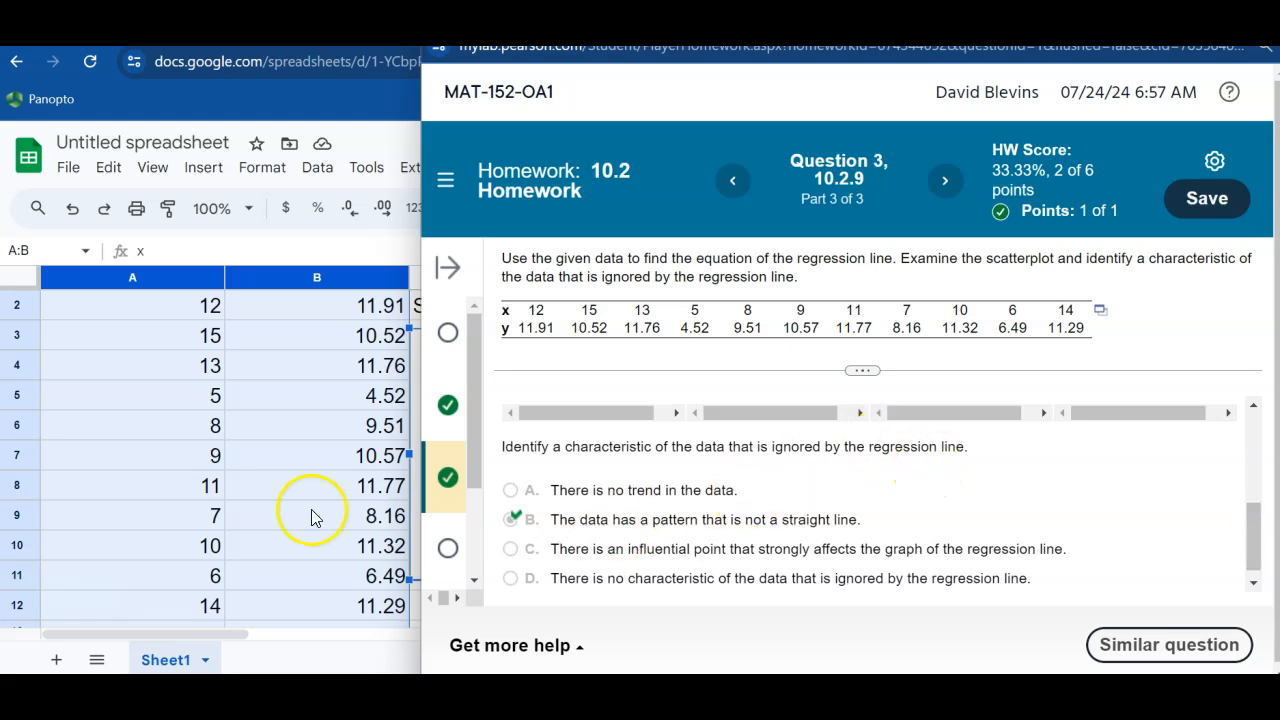
Return to the spreadsheet and review the correlation coefficient and its label in E1:E2 against the chart's pattern.
{"action": "left_click", "coordinate": [279, 491]}
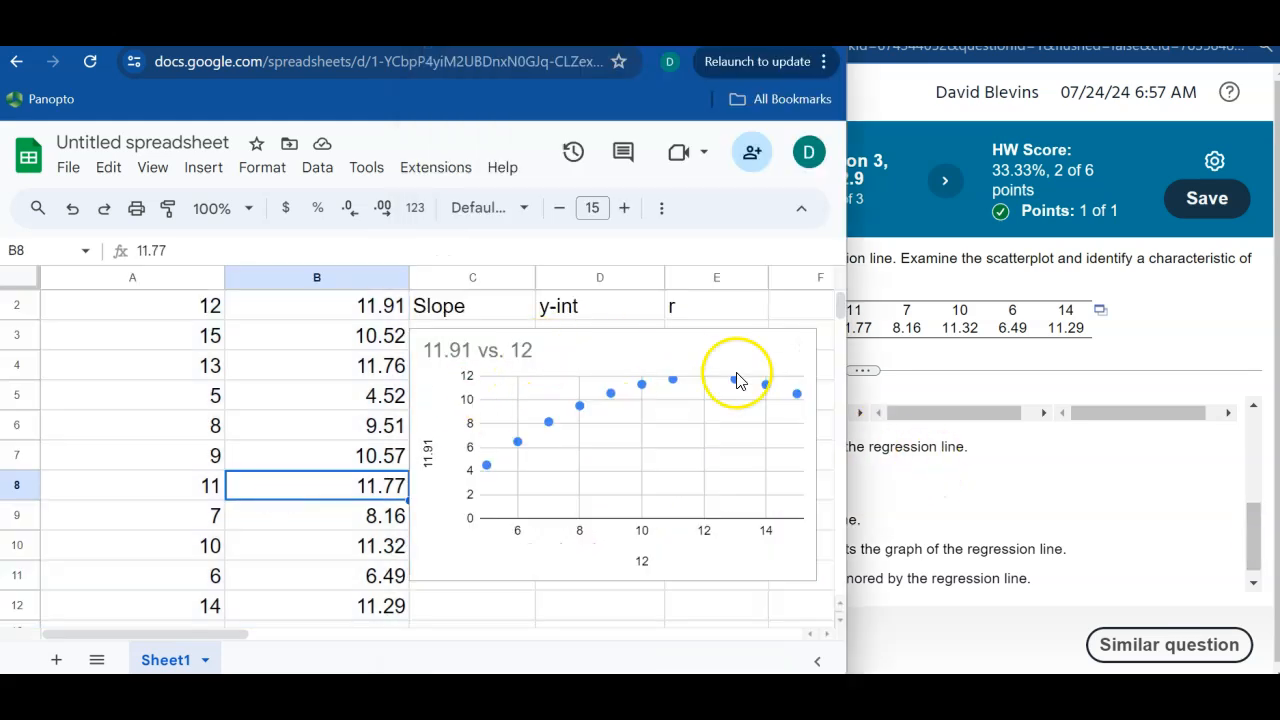
{"action": "left_click_drag", "start_coordinate": [844, 300], "coordinate": [844, 296]}
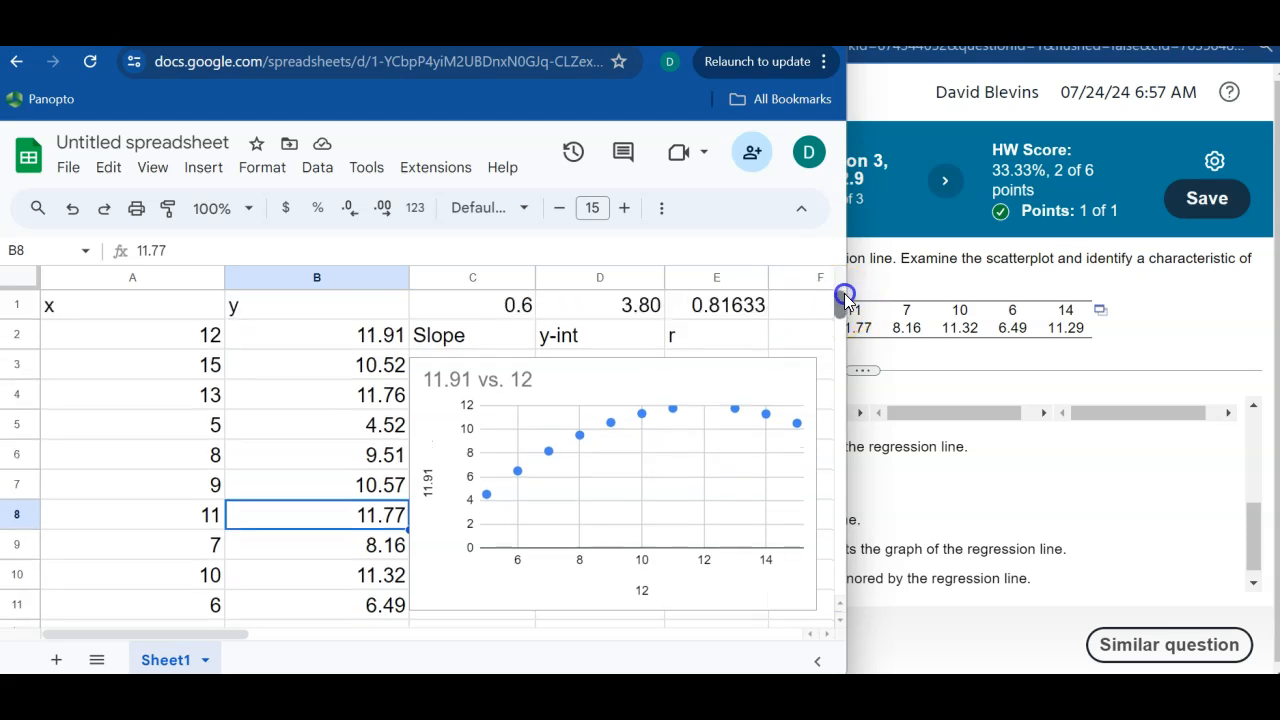
{"action": "left_click_drag", "start_coordinate": [709, 306], "coordinate": [707, 333]}
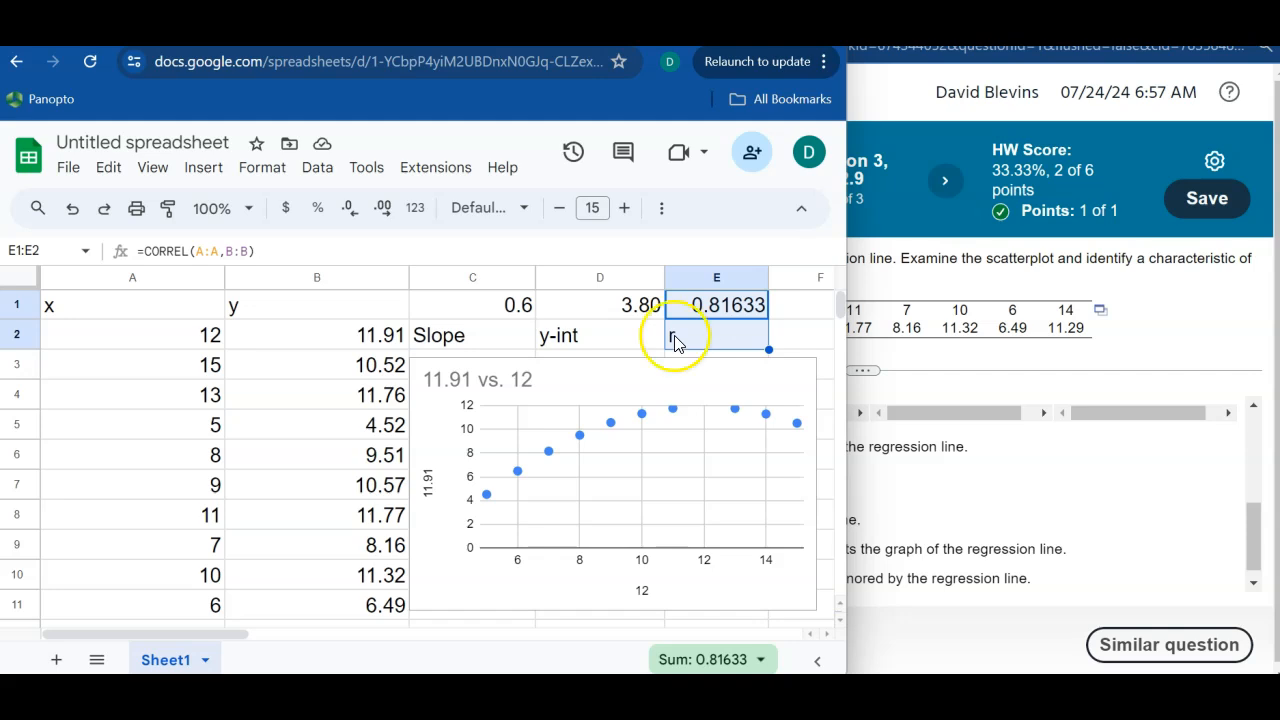